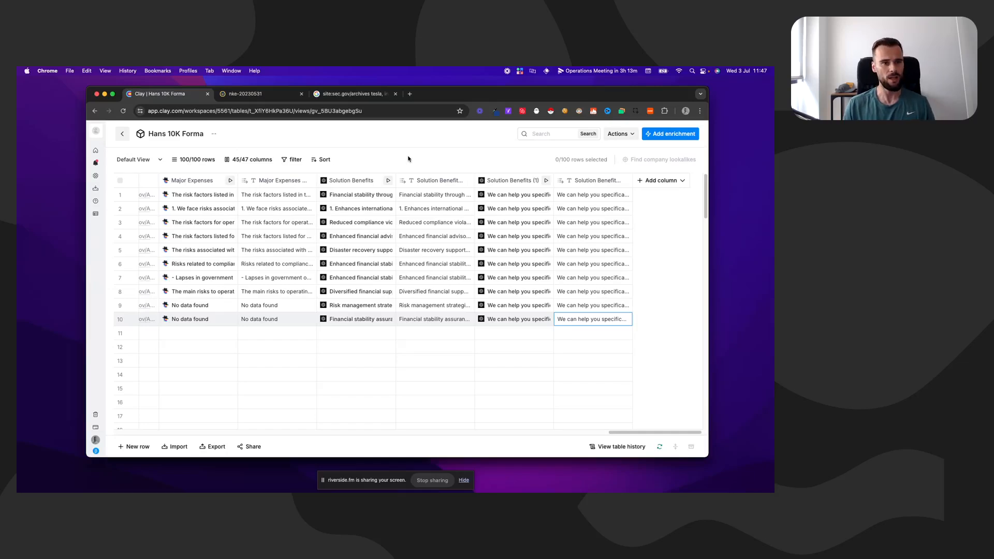
# Switch to the open Nike 10-K filing and review its cover page and table of contents from Part I to Part IV
pyautogui.click(244, 93)
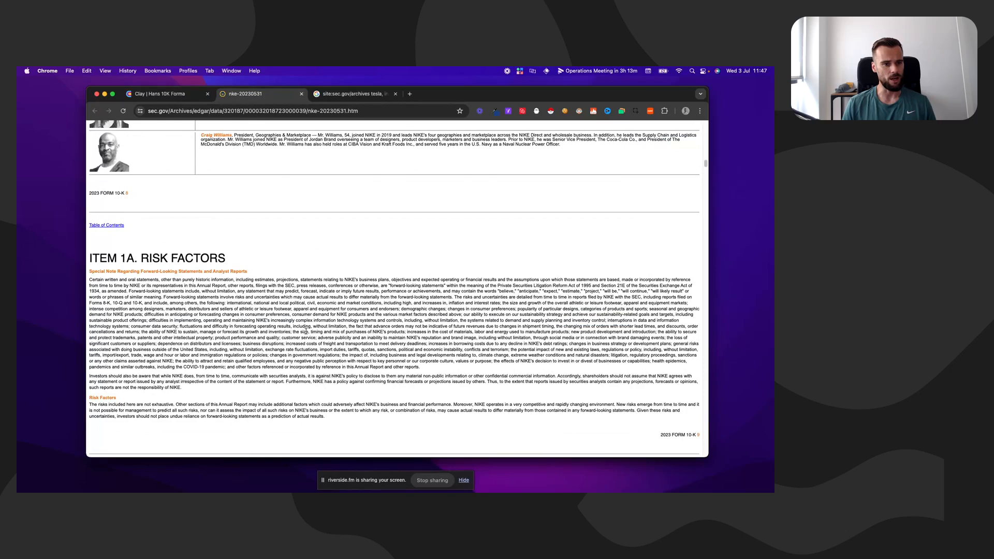
pyautogui.scroll(20, 310, 331)
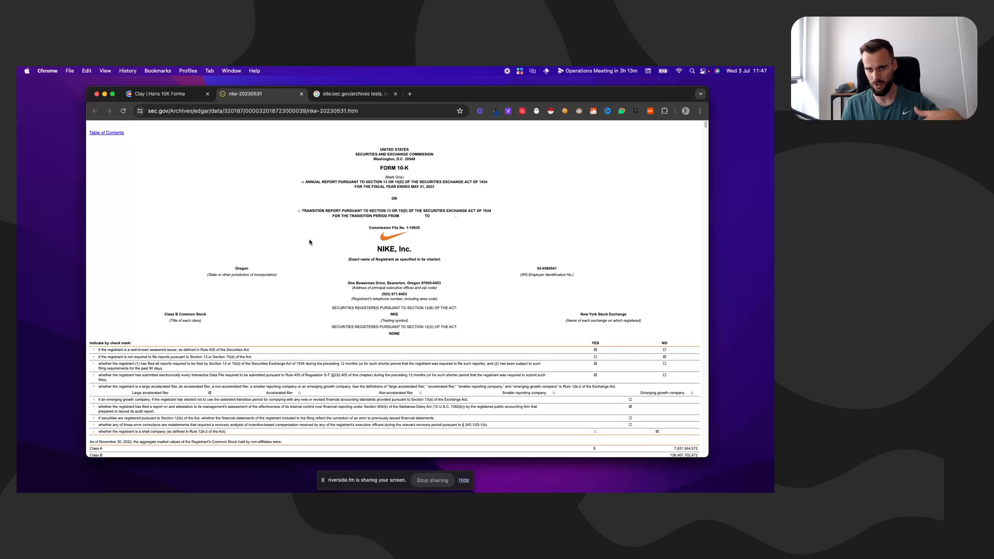
pyautogui.scroll(-4, 299, 288)
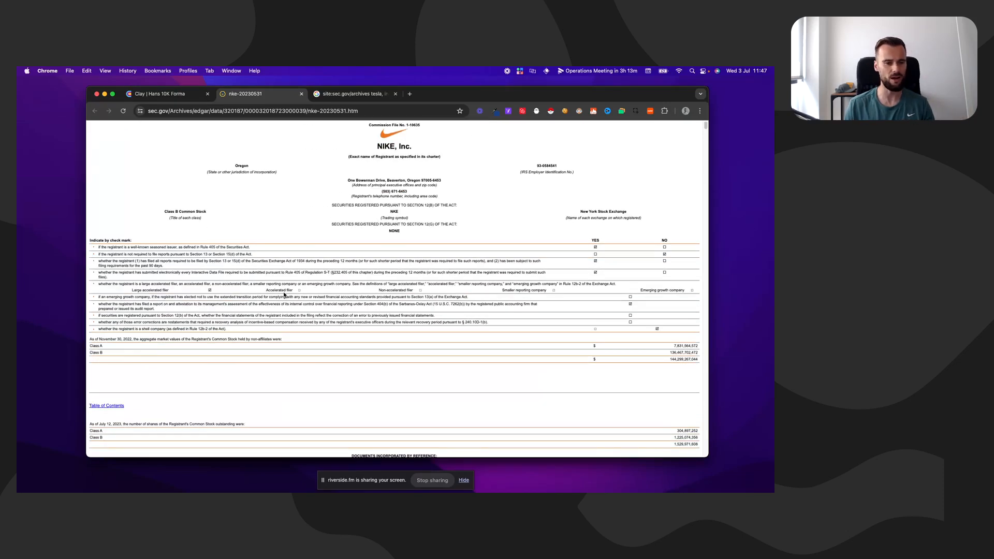
pyautogui.scroll(-10, 284, 294)
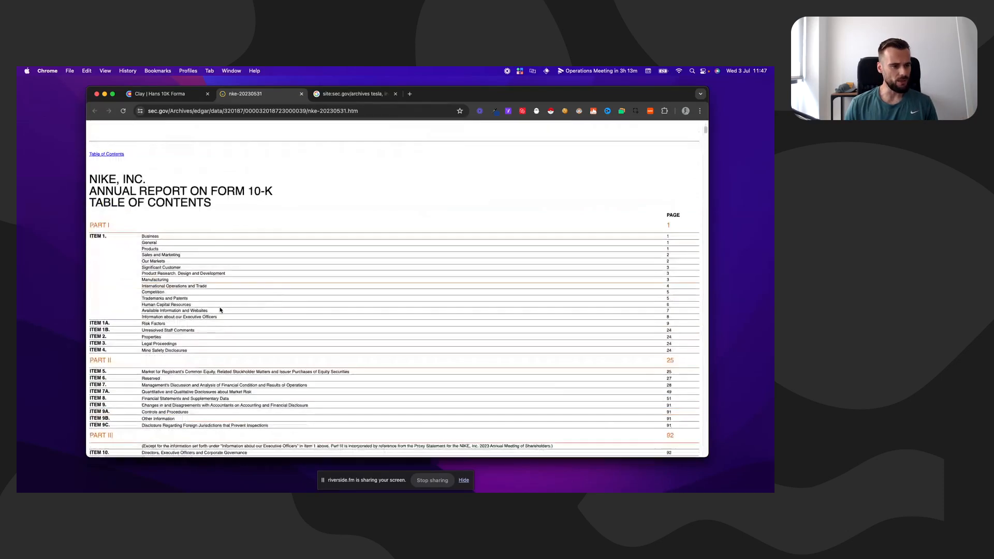
pyautogui.scroll(-1, 162, 267)
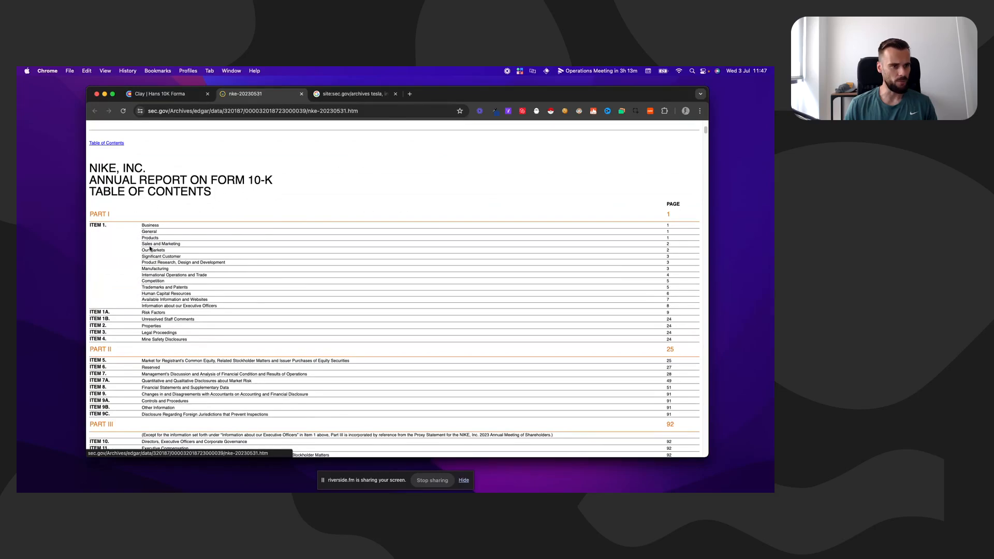
pyautogui.scroll(-1, 149, 246)
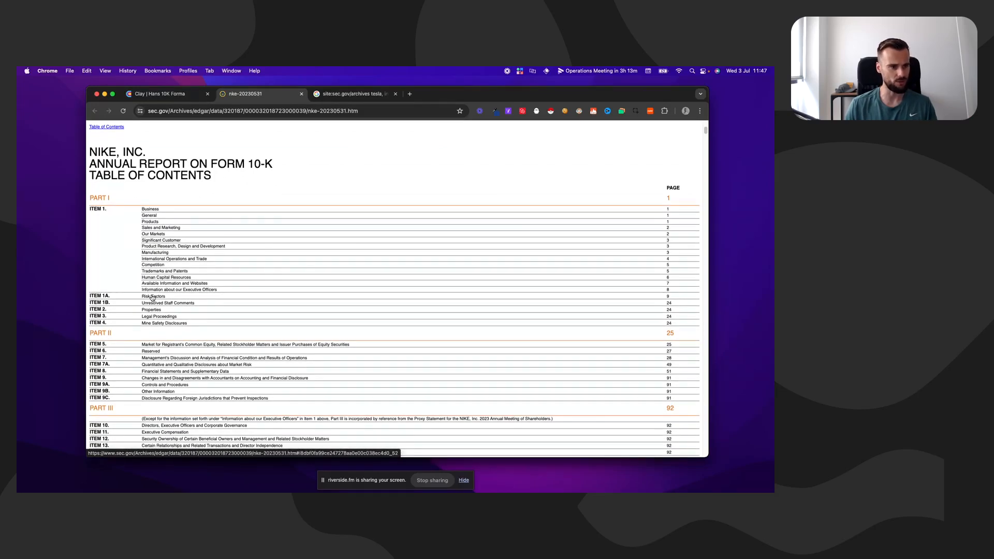
pyautogui.scroll(-2, 152, 298)
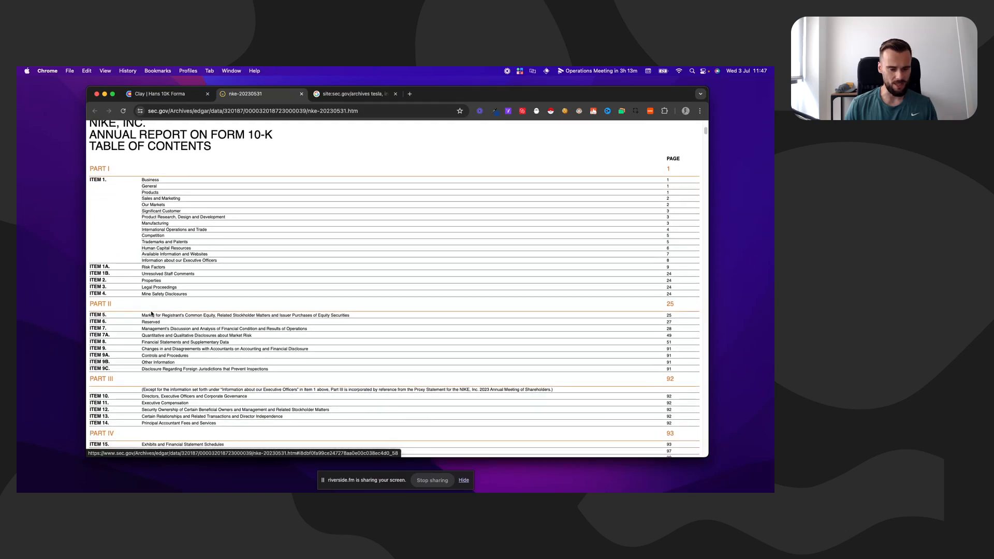
pyautogui.scroll(-2, 152, 314)
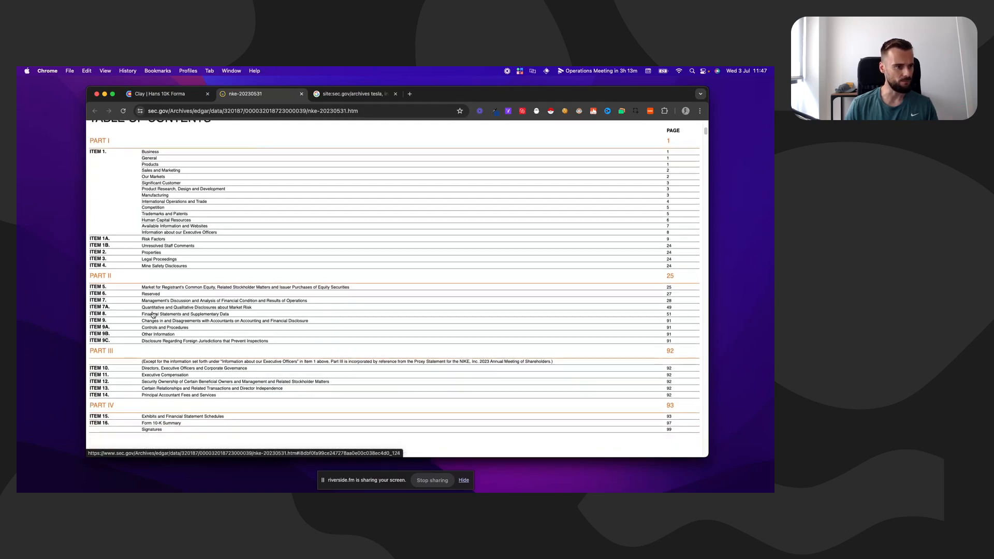
pyautogui.scroll(-2, 153, 314)
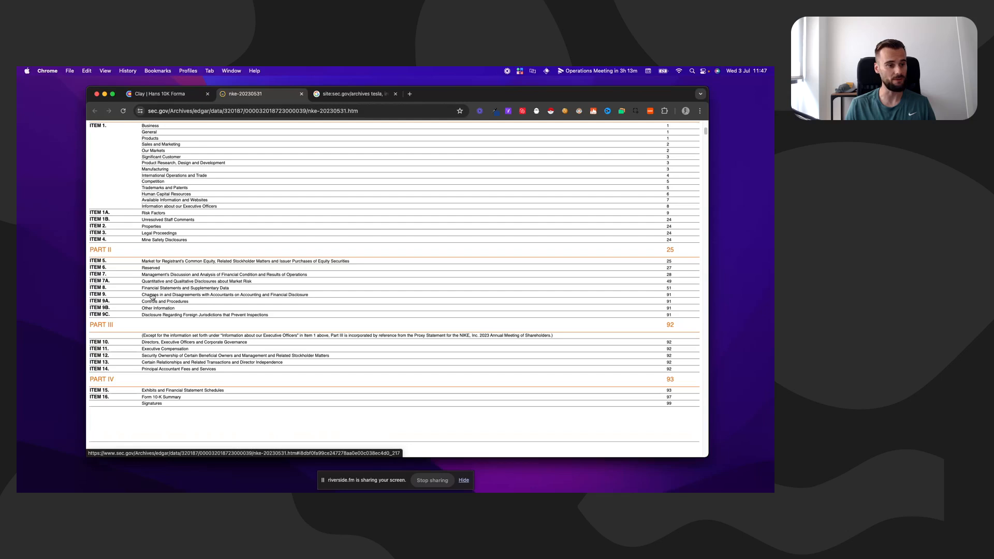
pyautogui.scroll(2, 150, 296)
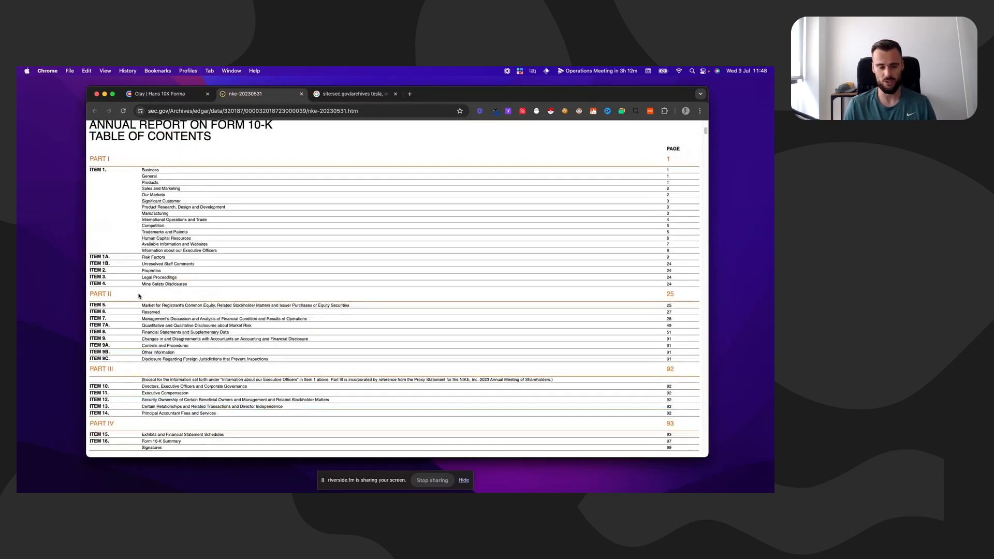
pyautogui.scroll(1, 139, 296)
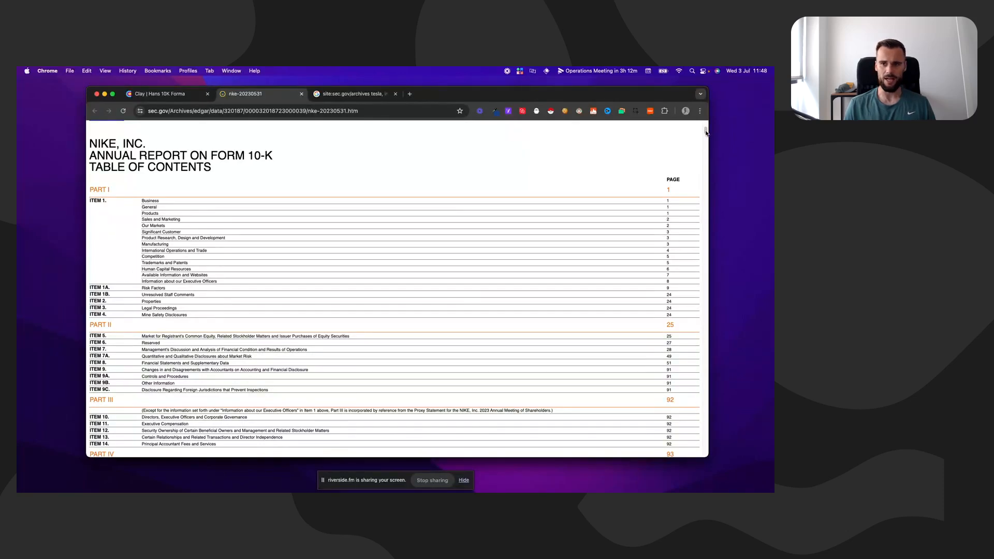
# Examine the filing's segment tables covering revenues, earnings before interest and taxes, property additions and depreciation
pyautogui.moveTo(705, 132); pyautogui.dragTo(699, 412)
pyautogui.scroll(-1, 249, 269)
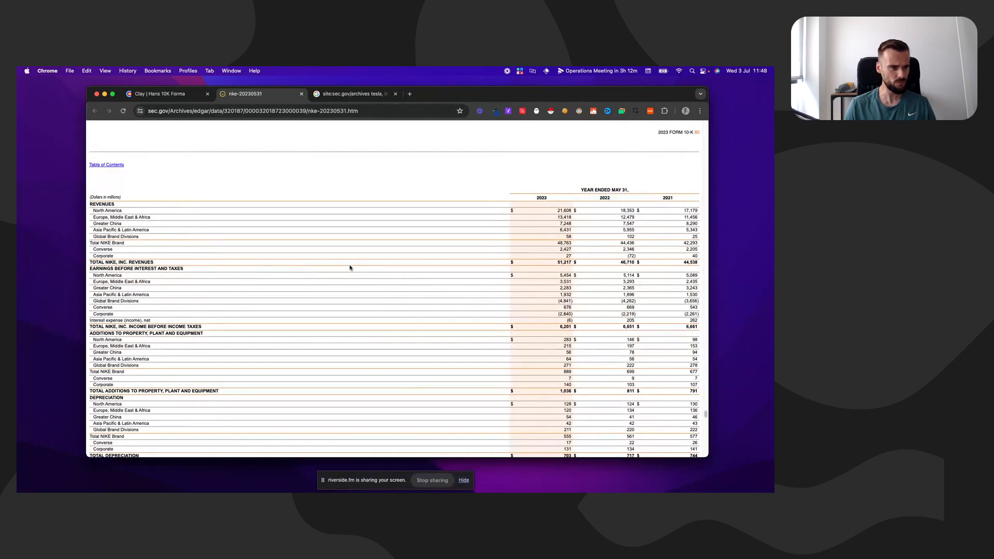
pyautogui.scroll(-3, 350, 268)
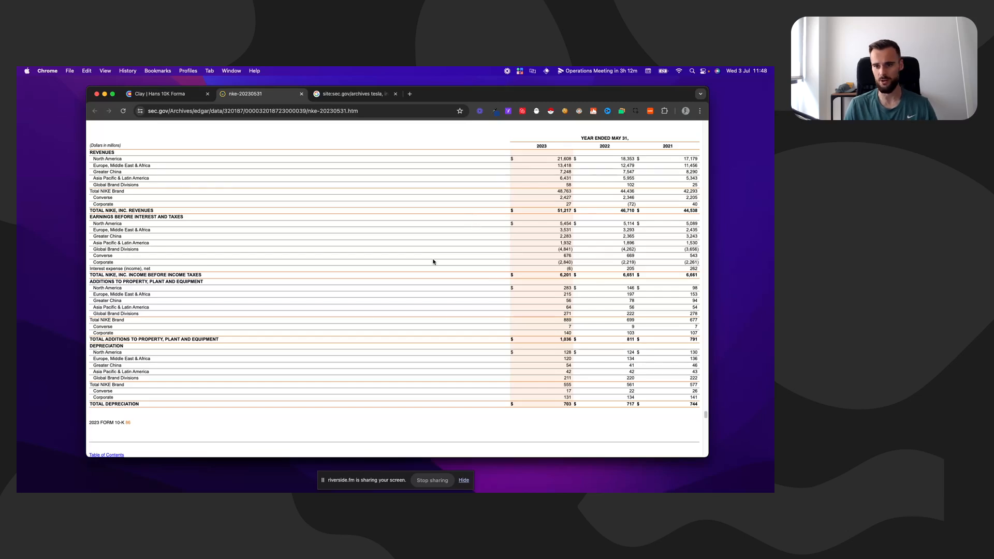
# Return to the filing's table of contents and look over the listed items
pyautogui.moveTo(705, 415); pyautogui.dragTo(708, 121)
pyautogui.scroll(-3, 265, 337)
pyautogui.scroll(-10, 245, 332)
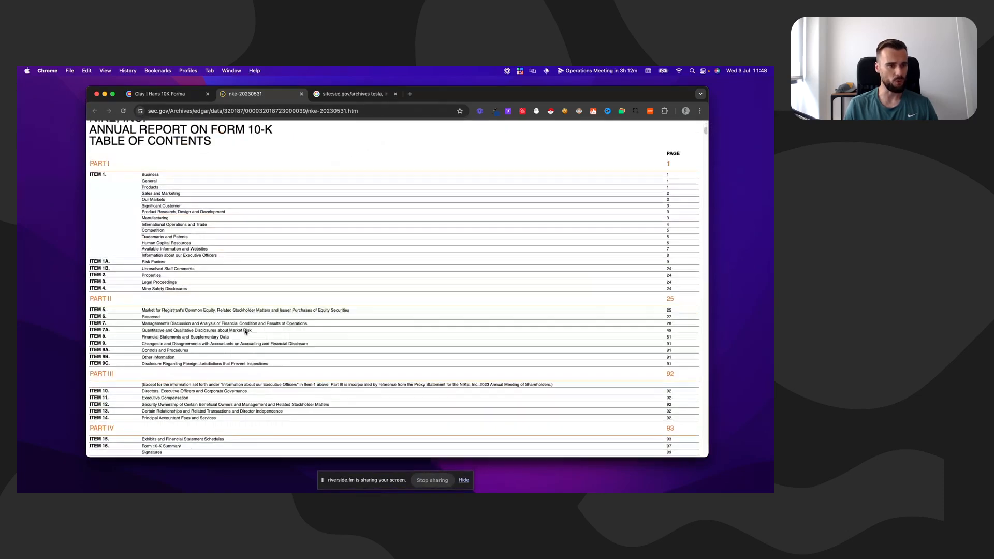
pyautogui.scroll(5, 247, 319)
pyautogui.scroll(3, 249, 311)
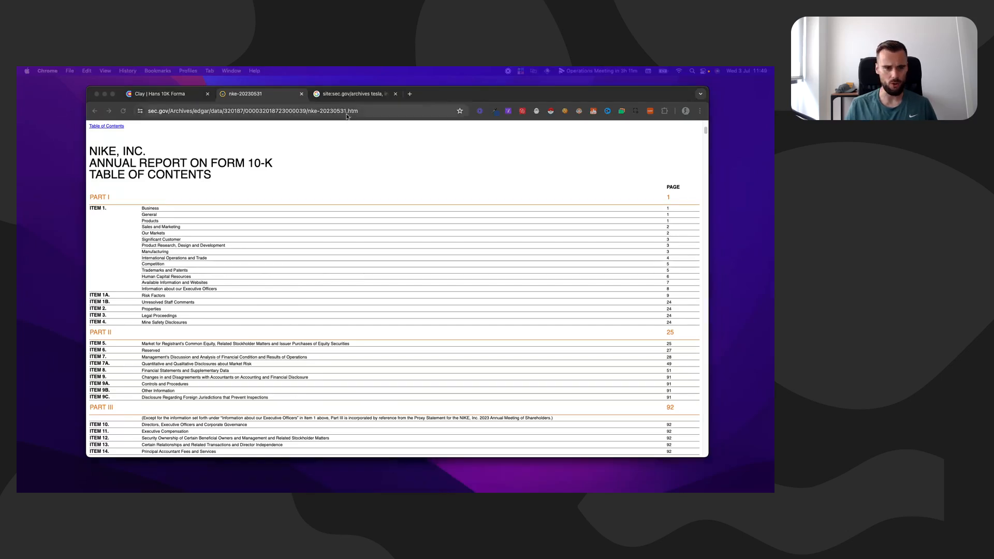
pyautogui.click(345, 158)
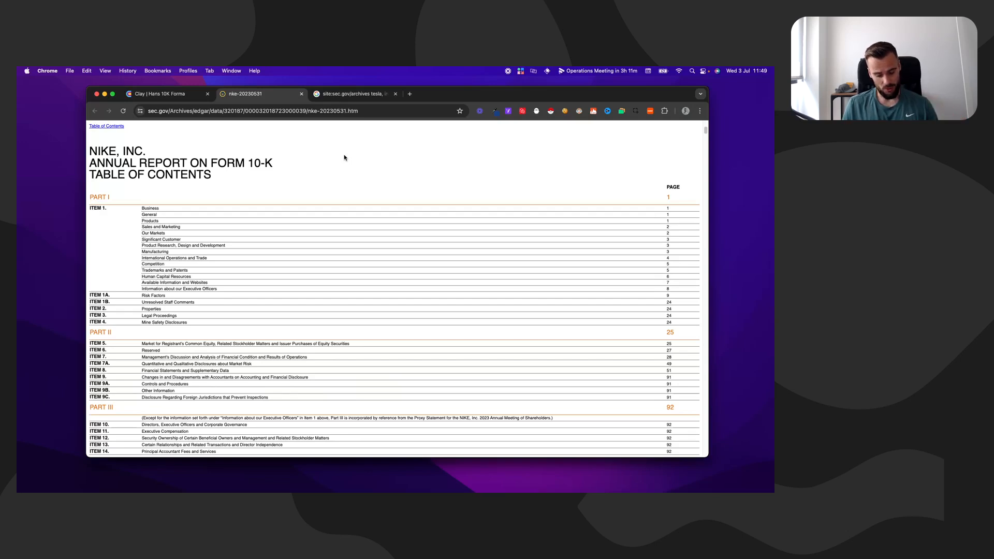
# Go to Item 1A Risk Factors from the table of contents and read its introductory note on forward-looking statements
pyautogui.click(155, 296)
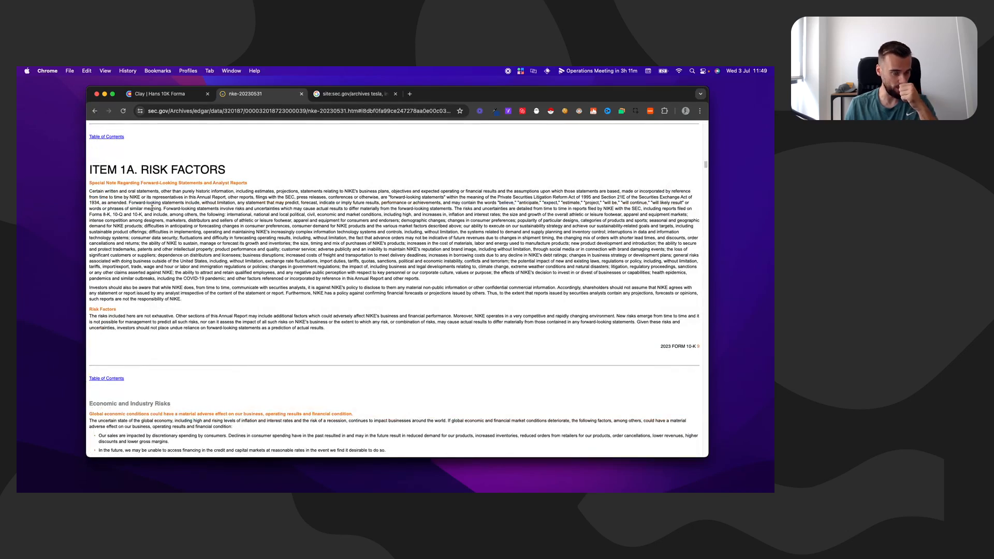
pyautogui.moveTo(89, 191); pyautogui.dragTo(653, 299)
pyautogui.click(185, 302)
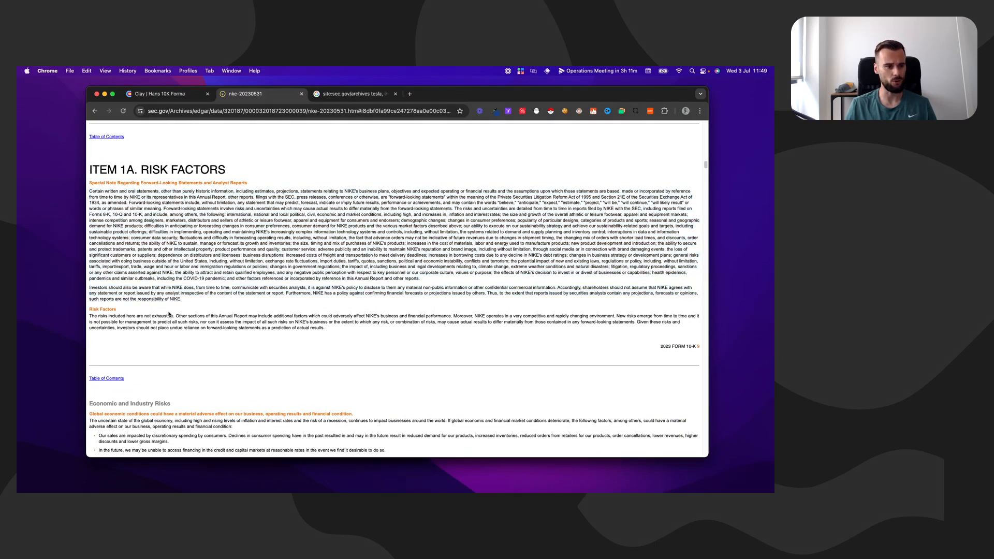
pyautogui.scroll(-1, 172, 321)
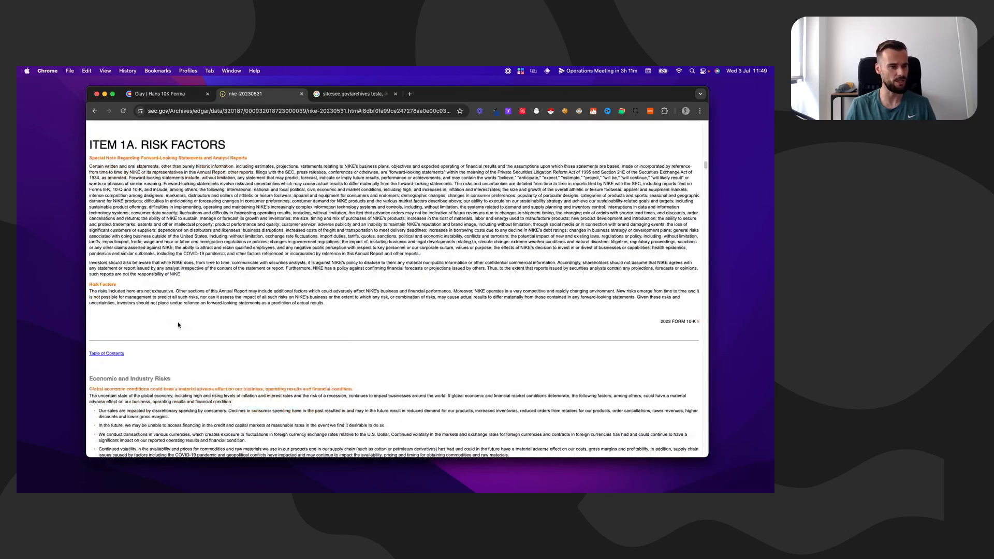
# Read through the Economic and Industry Risks paragraphs, then return to the start of the Risk Factors section
pyautogui.scroll(-5, 174, 324)
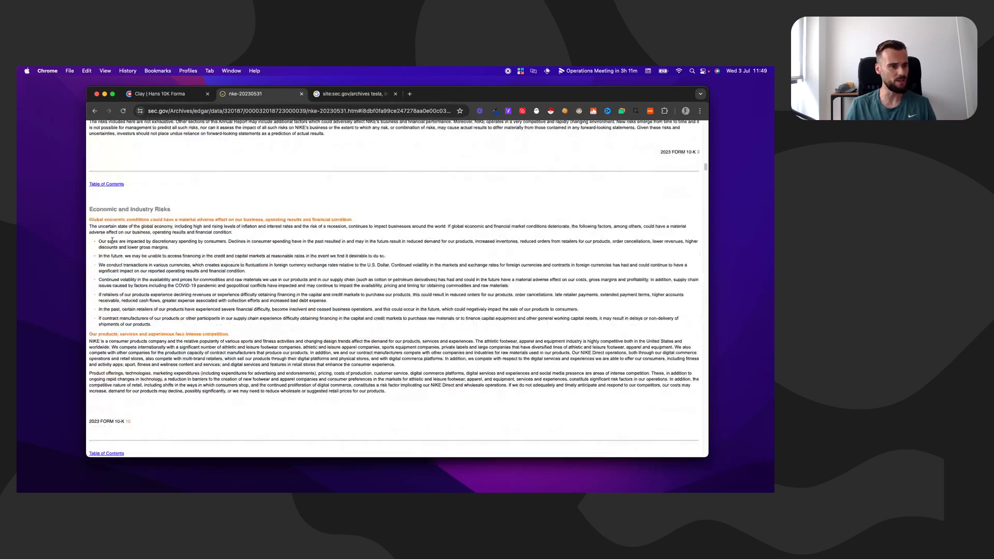
pyautogui.moveTo(112, 242); pyautogui.dragTo(226, 310)
pyautogui.click(169, 302)
pyautogui.scroll(-6, 168, 302)
pyautogui.scroll(-3, 147, 294)
pyautogui.moveTo(146, 240); pyautogui.dragTo(182, 269)
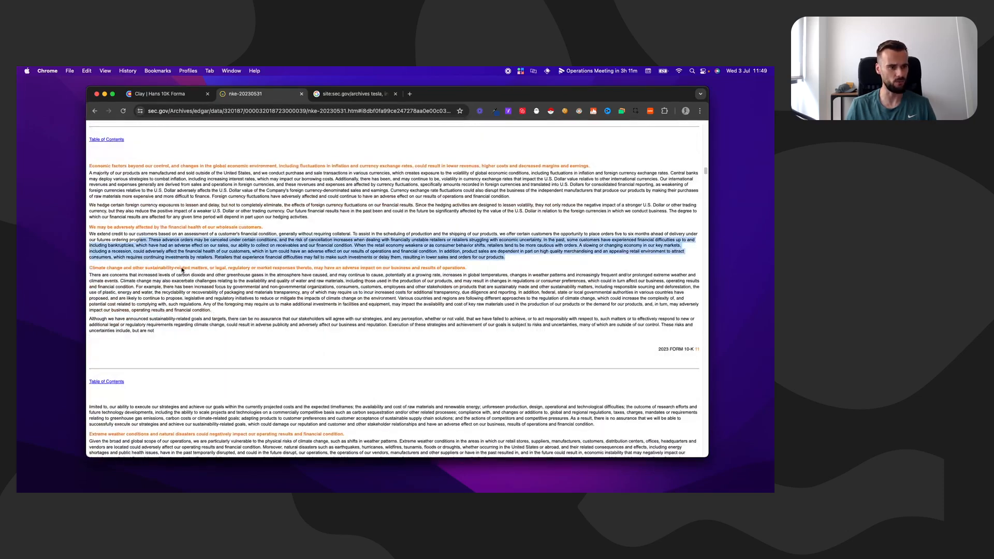
pyautogui.click(182, 269)
pyautogui.scroll(15, 240, 305)
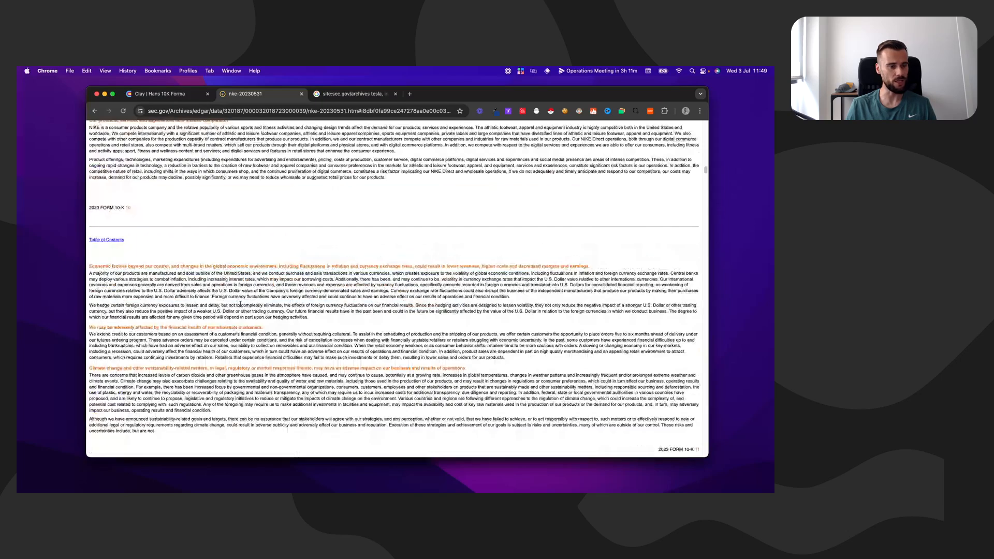
pyautogui.scroll(6, 240, 304)
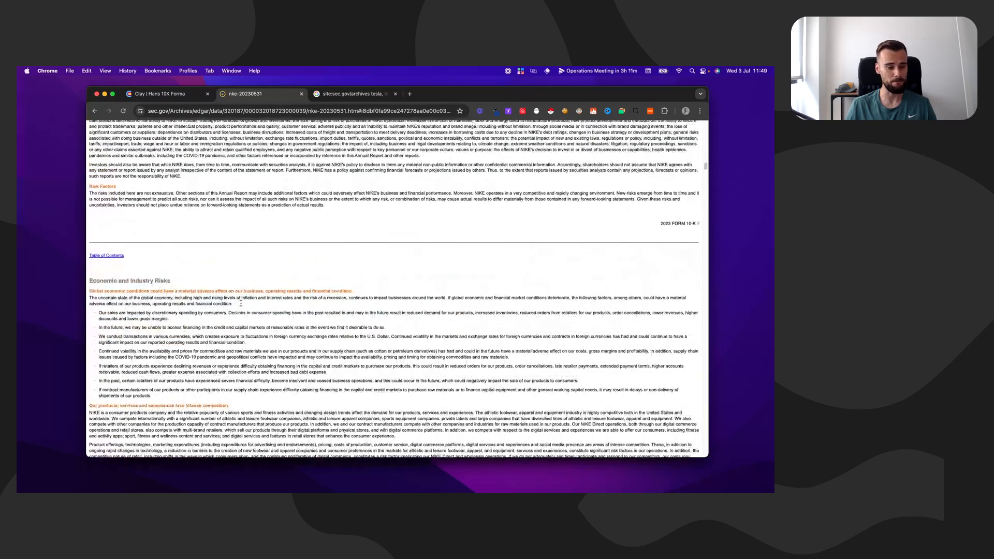
pyautogui.scroll(1, 240, 304)
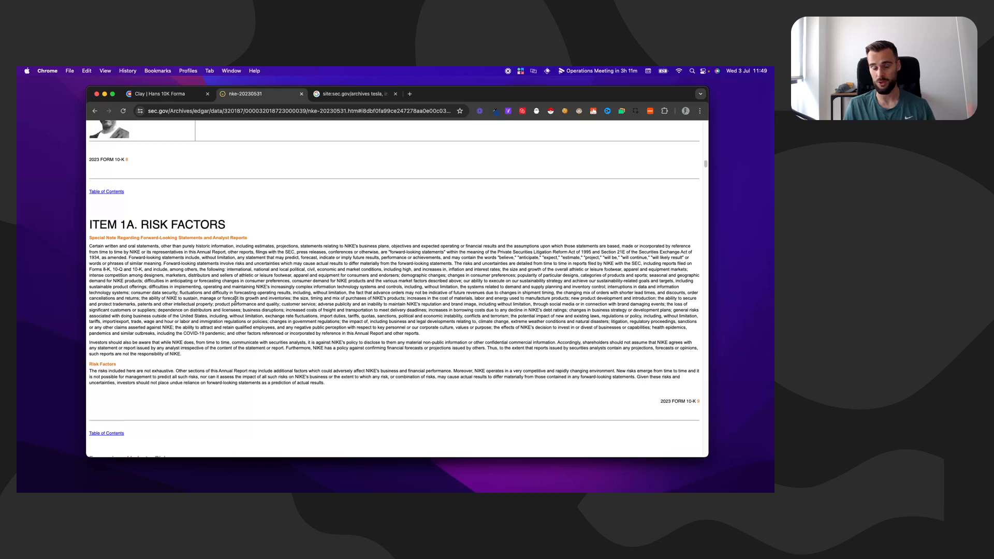
# Switch to the Hans 10K Forma table in Clay and review its columns from 10k Report Search through Solution Benefits
pyautogui.click(163, 94)
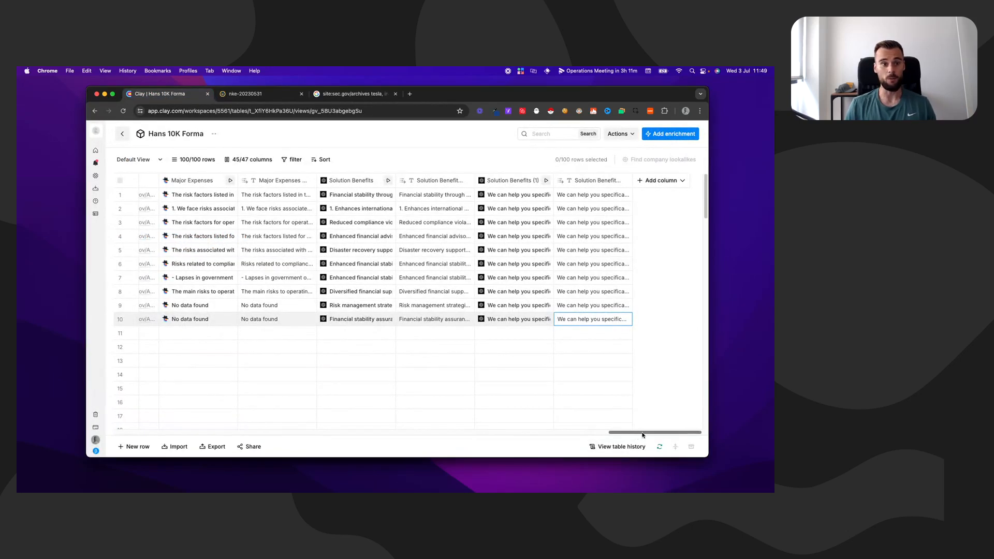
pyautogui.moveTo(644, 435); pyautogui.dragTo(612, 436)
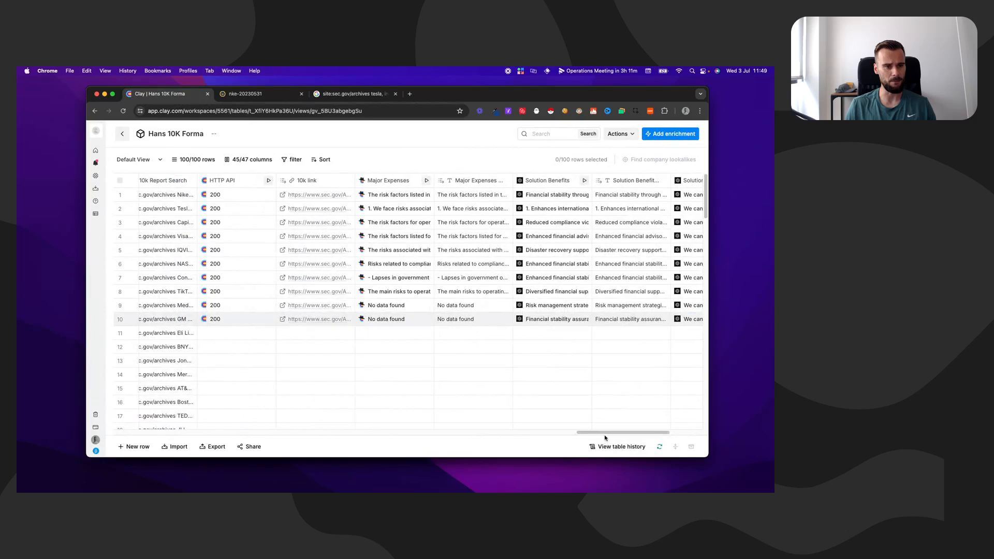
pyautogui.hscroll(-5, 427, 365)
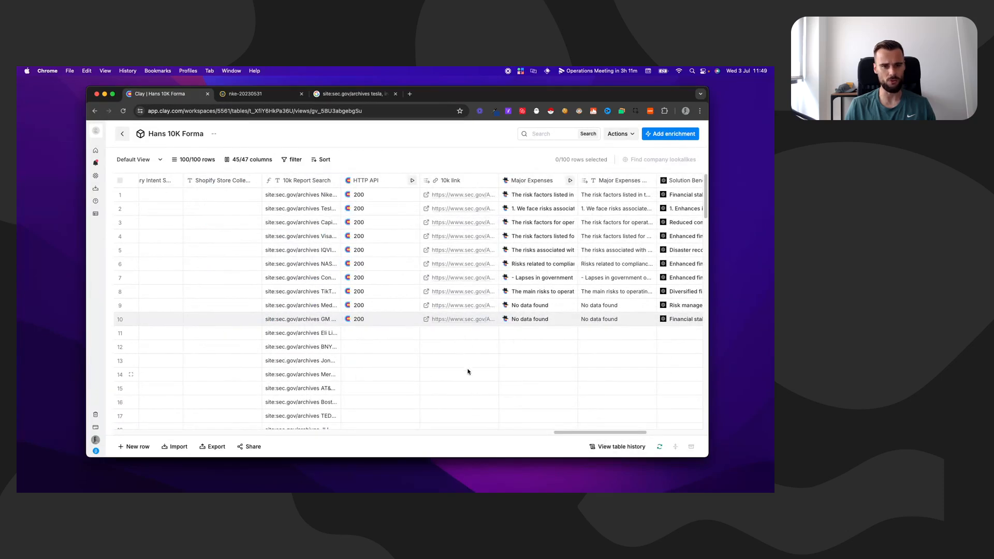
pyautogui.moveTo(592, 433); pyautogui.dragTo(617, 436)
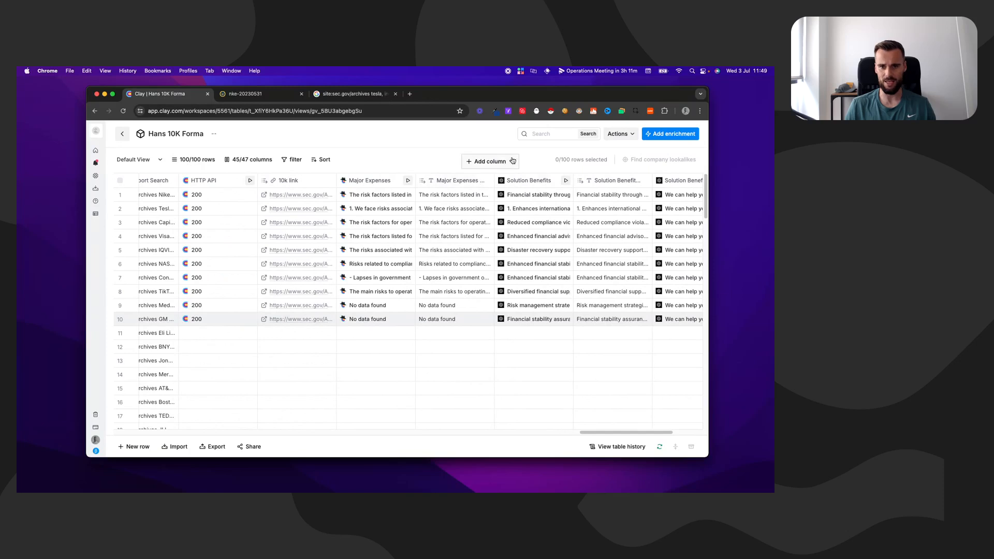
pyautogui.moveTo(609, 429); pyautogui.dragTo(633, 432)
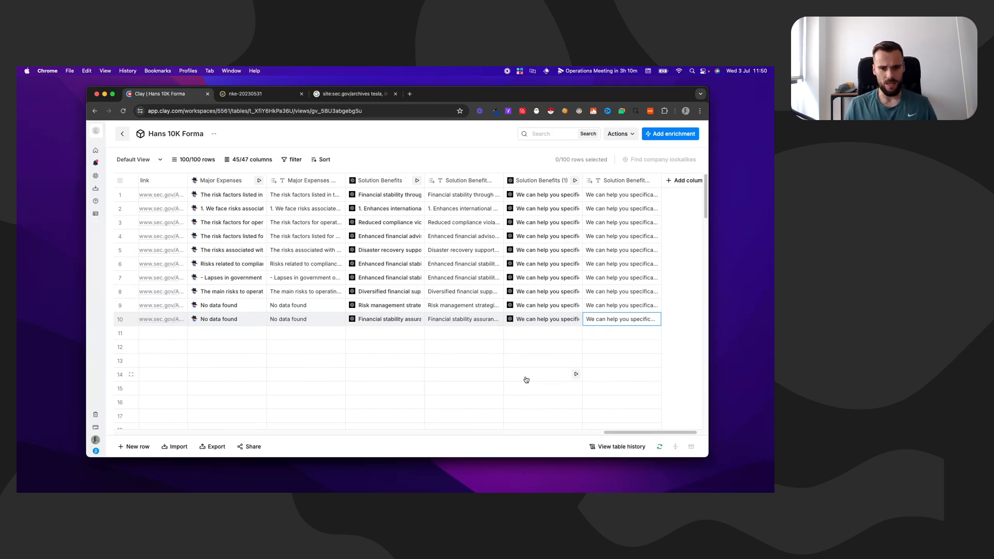
pyautogui.moveTo(633, 435); pyautogui.dragTo(611, 435)
pyautogui.moveTo(625, 433); pyautogui.dragTo(605, 434)
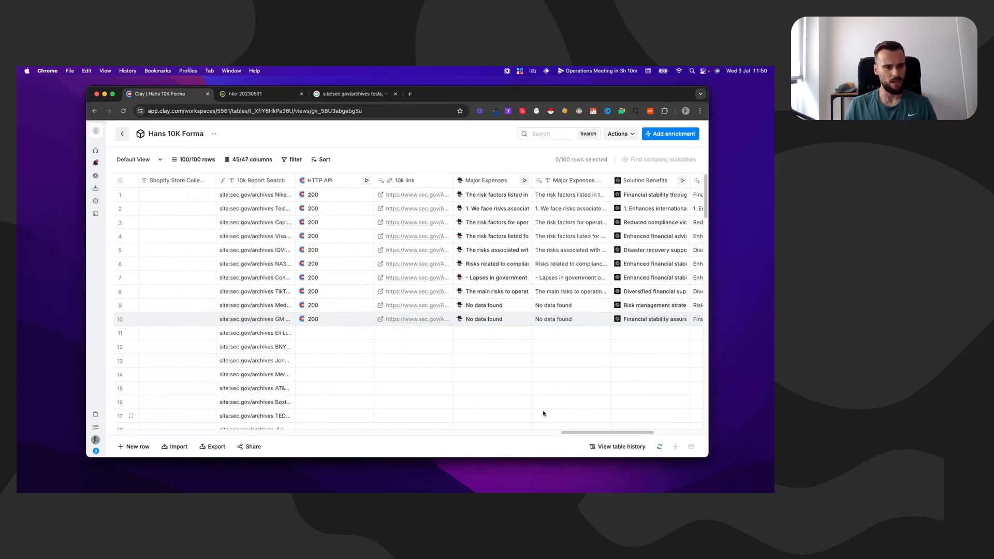
pyautogui.hscroll(-3, 544, 413)
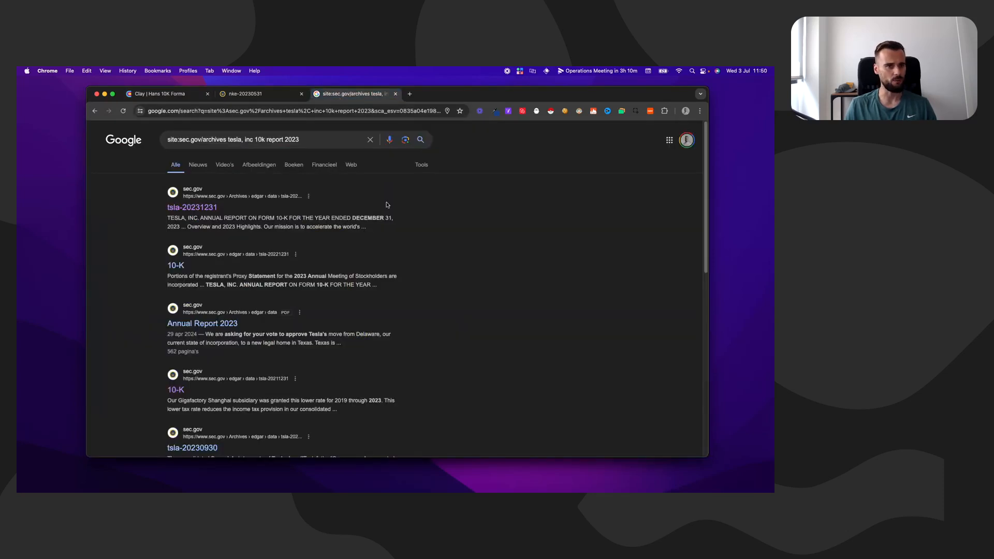
# Switch to the Google results for Tesla's 2023 10-K and examine the query's site filter, company name, report type and year
pyautogui.click(354, 94)
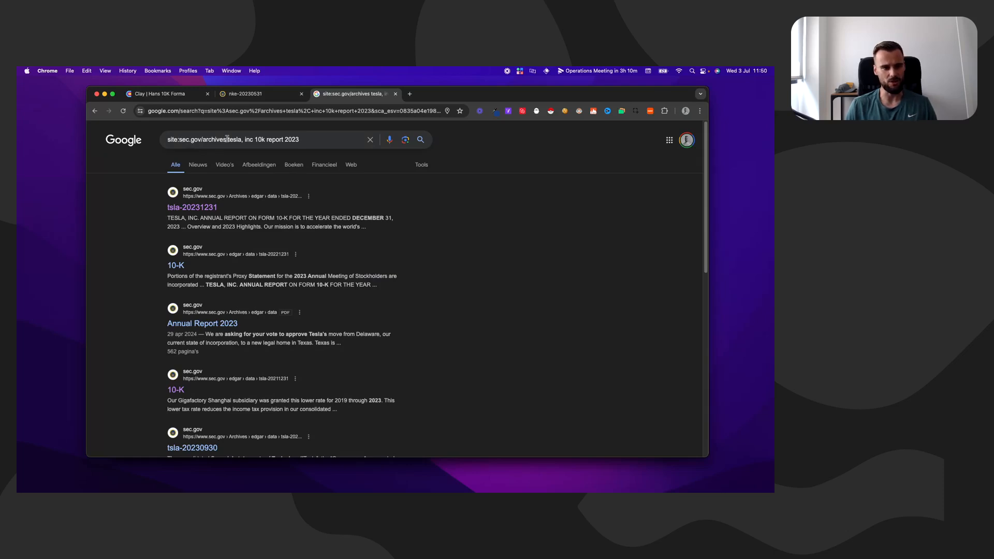
pyautogui.click(248, 138)
pyautogui.moveTo(229, 140); pyautogui.dragTo(242, 140)
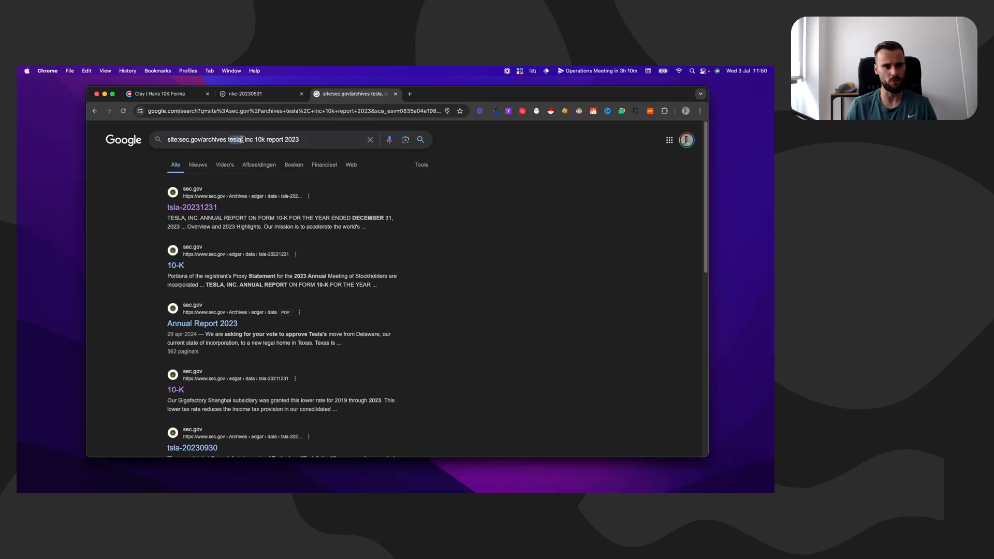
pyautogui.click(245, 140)
pyautogui.doubleClick(259, 140)
pyautogui.click(282, 141)
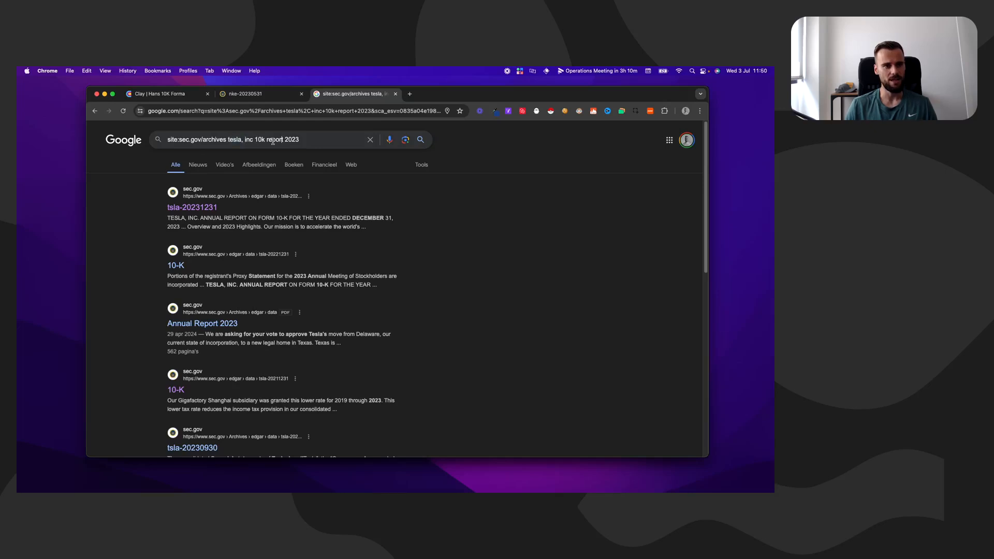
pyautogui.click(303, 140)
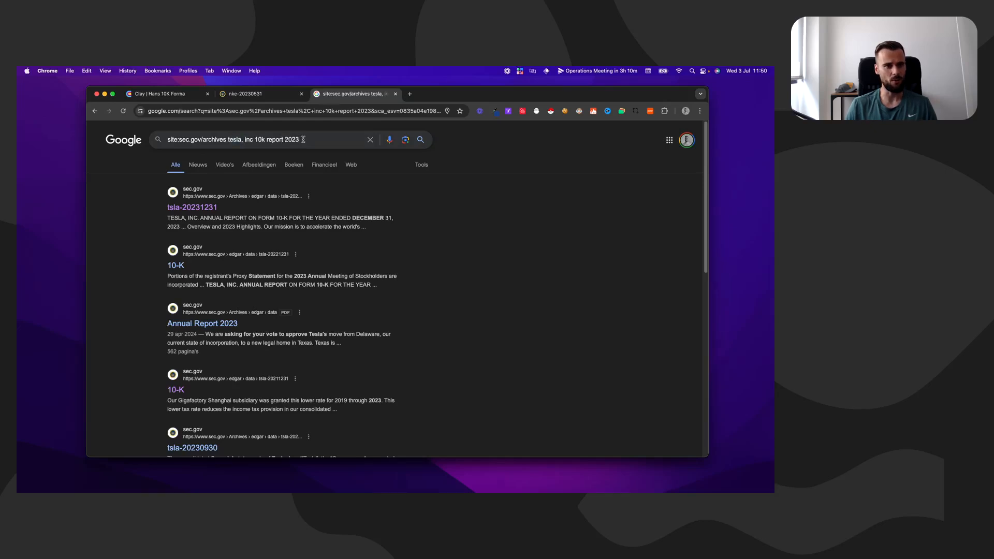
# Switch to Nike's 10-K, check its sec.gov address and the company name on the cover page, and return to the Google results
pyautogui.click(442, 216)
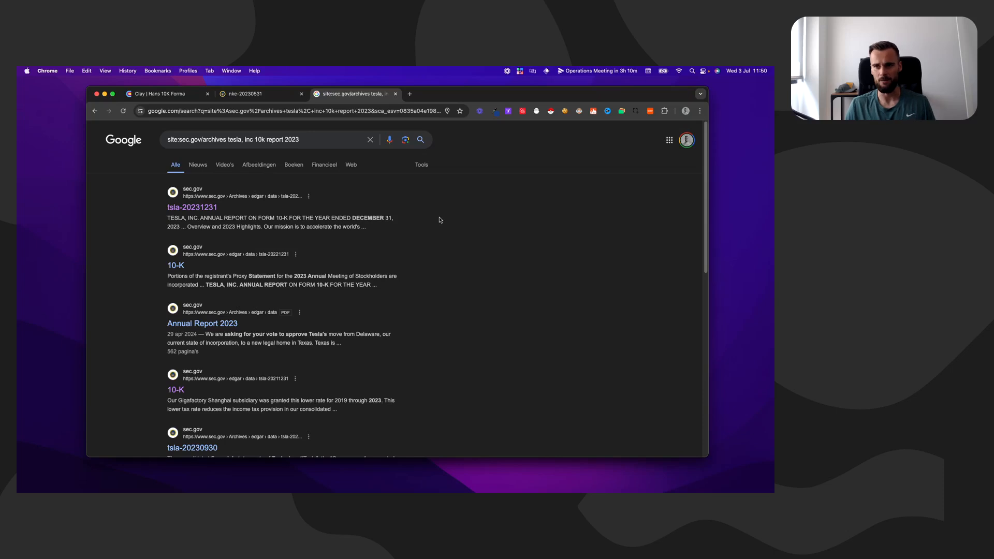
pyautogui.click(252, 97)
pyautogui.click(162, 111)
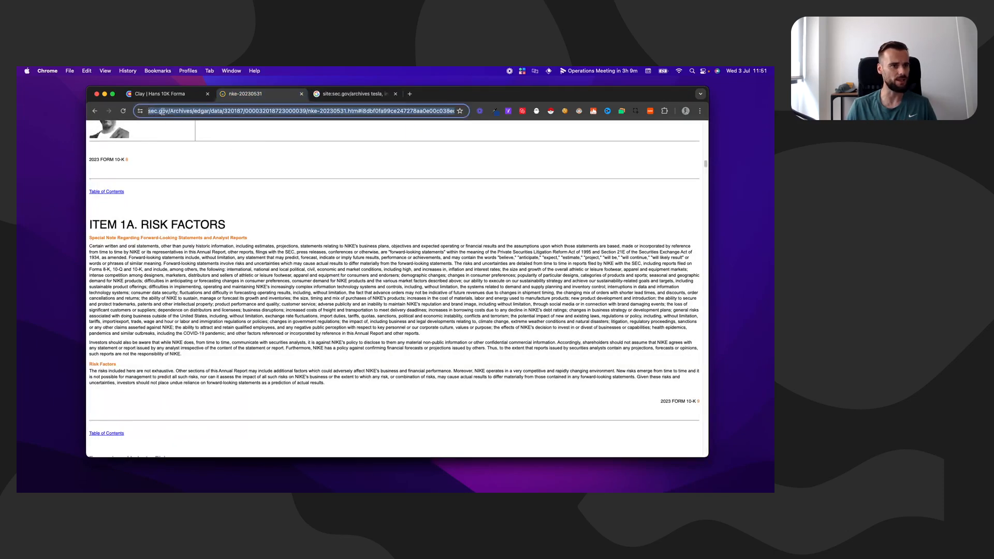
pyautogui.click(279, 157)
pyautogui.scroll(5, 277, 209)
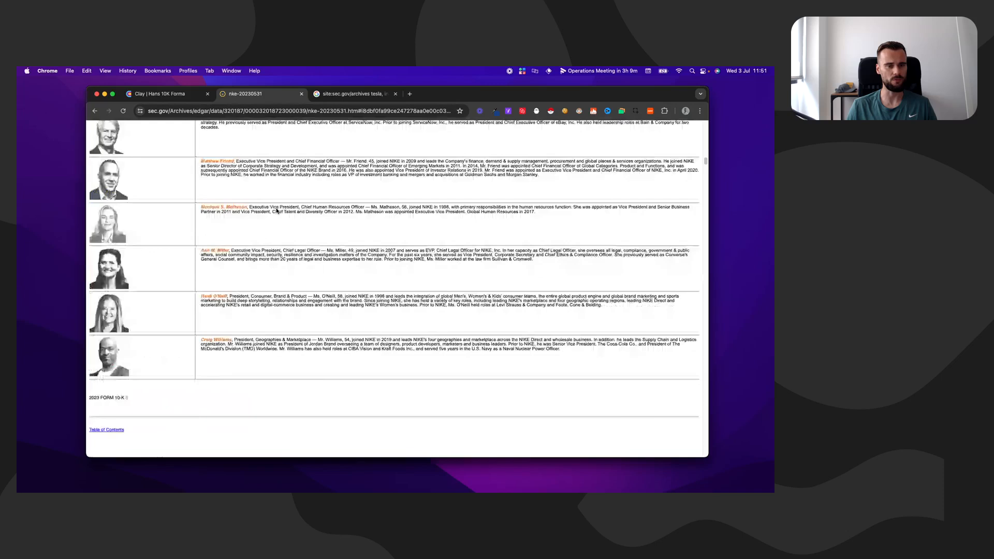
pyautogui.scroll(20, 277, 210)
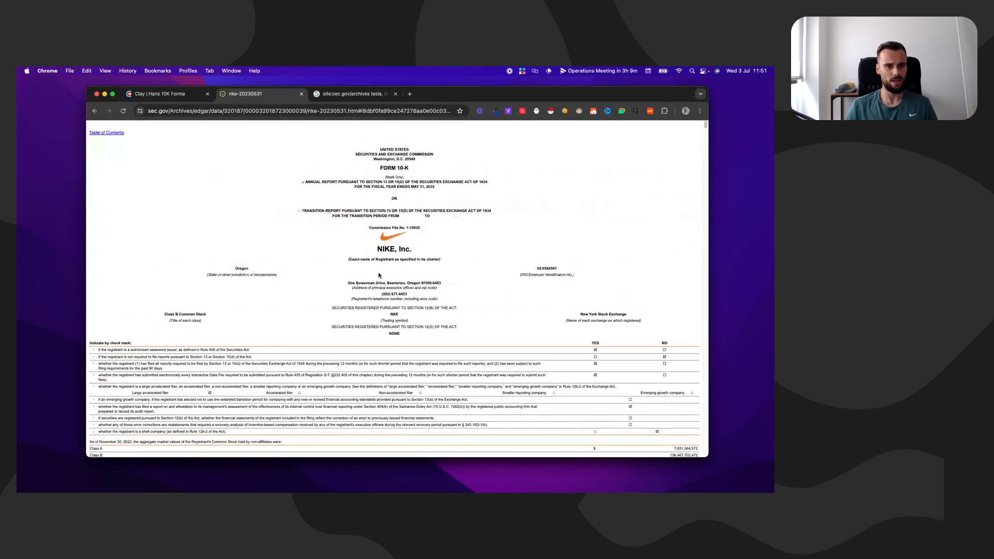
pyautogui.moveTo(377, 249); pyautogui.dragTo(412, 250)
pyautogui.click(398, 259)
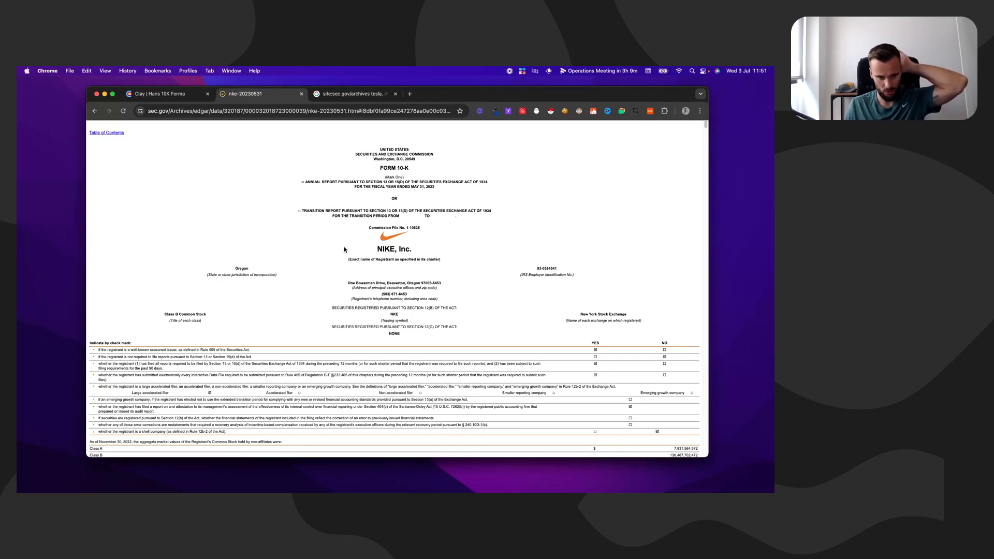
pyautogui.click(352, 94)
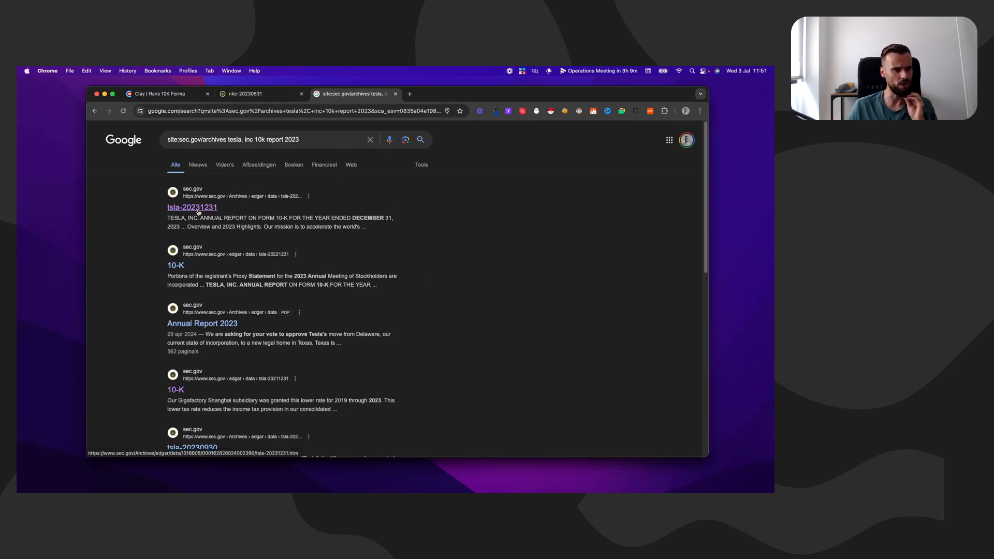
# Return to the Clay table, open the 10k Report Search column's settings and examine the site:sec.gov/archives part of the formula
pyautogui.press('super+1')
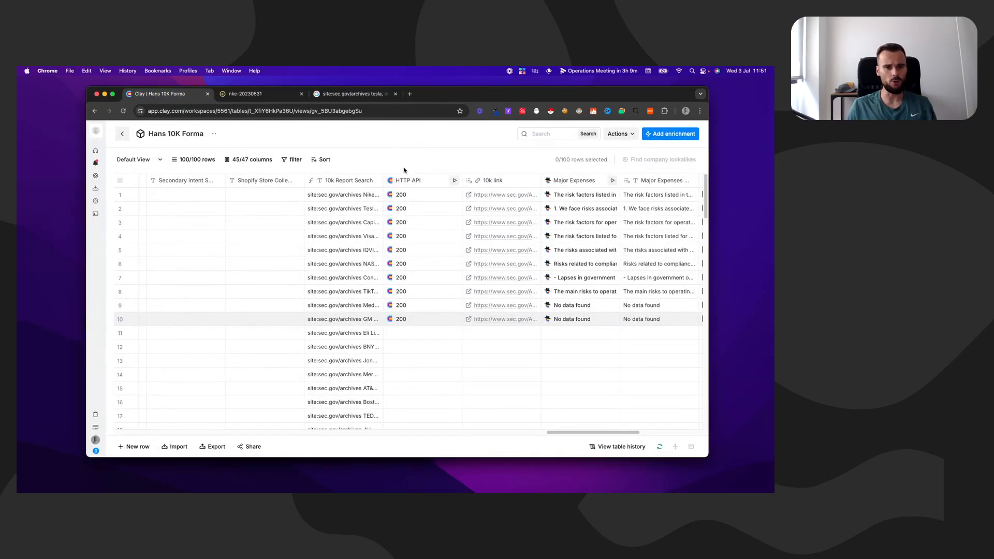
pyautogui.click(340, 182)
pyautogui.click(333, 212)
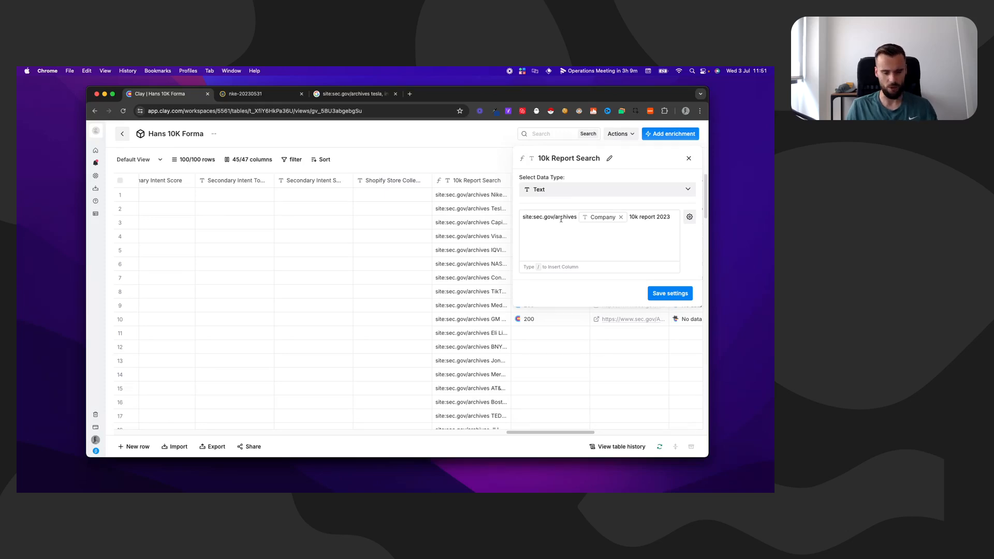
pyautogui.click(620, 242)
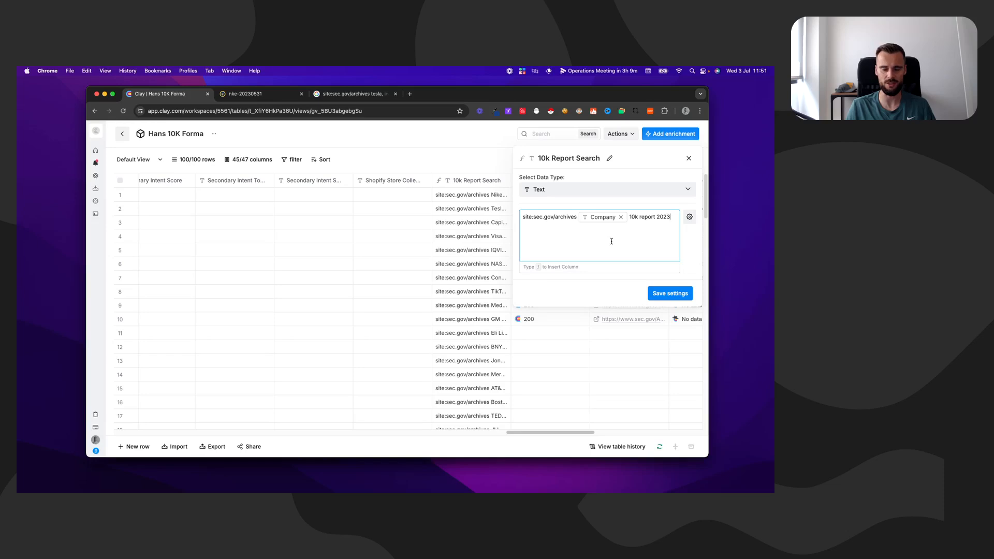
pyautogui.moveTo(576, 219); pyautogui.dragTo(533, 218)
pyautogui.click(537, 217)
# Examine the rest of the search formula, including the Company values and "10k report 2023", and close the column settings
pyautogui.moveTo(597, 221)
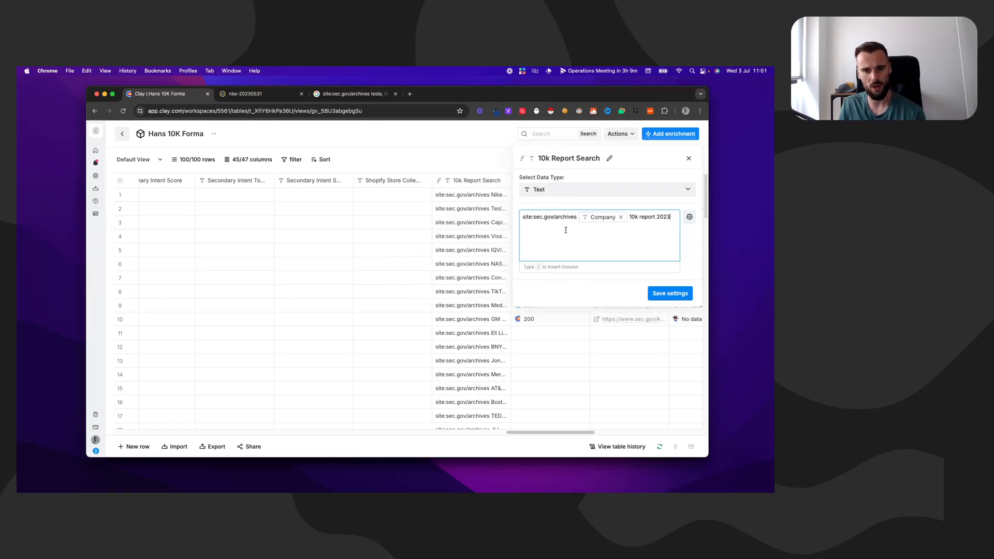
pyautogui.moveTo(523, 217); pyautogui.dragTo(672, 218)
pyautogui.click(581, 226)
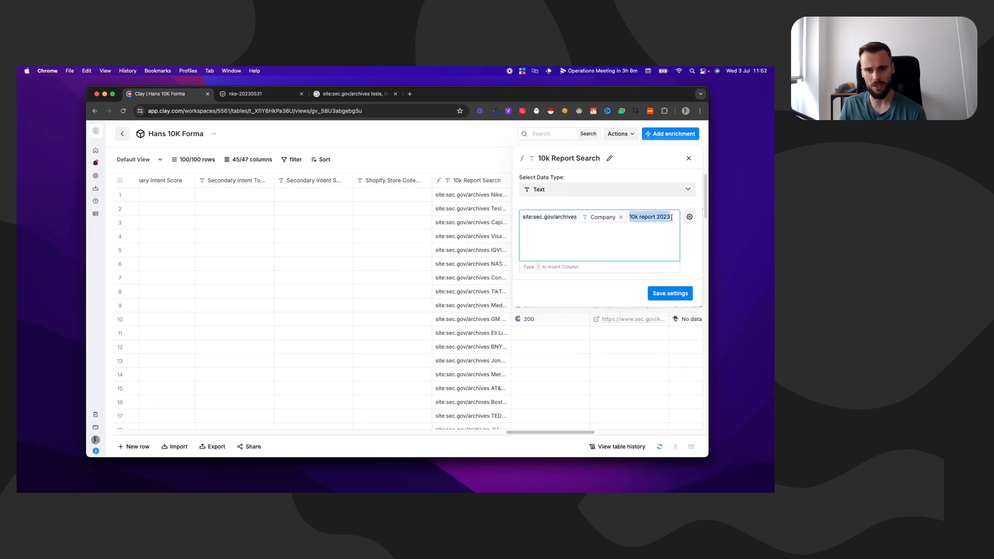
pyautogui.click(669, 220)
pyautogui.moveTo(610, 221)
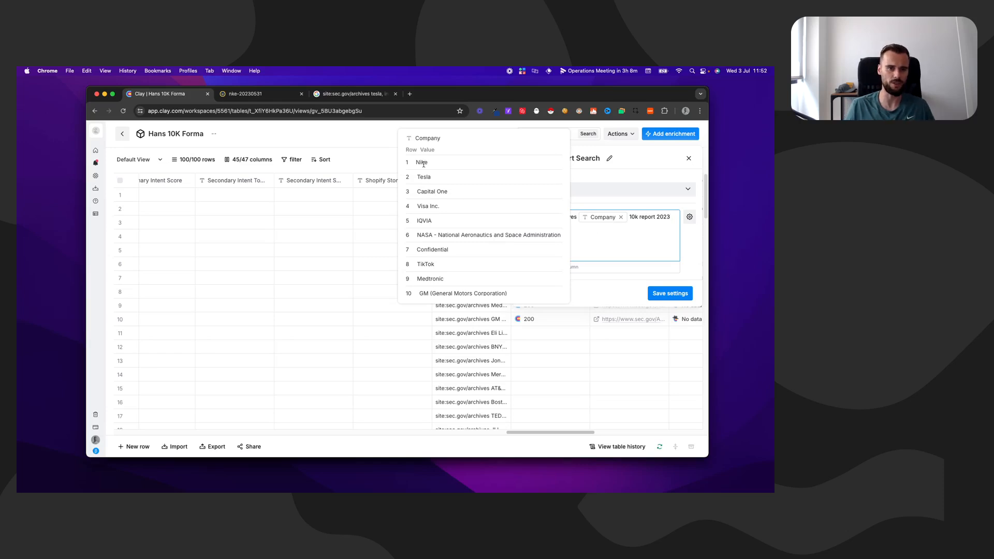
pyautogui.click(689, 159)
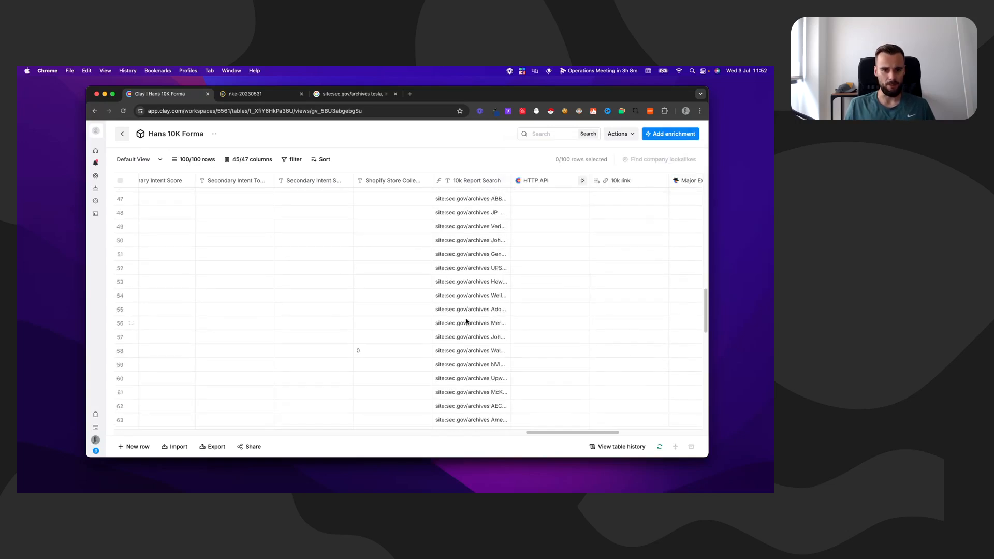
# Open the HTTP API column's settings and review its request method and search endpoint
pyautogui.click(537, 179)
pyautogui.click(540, 212)
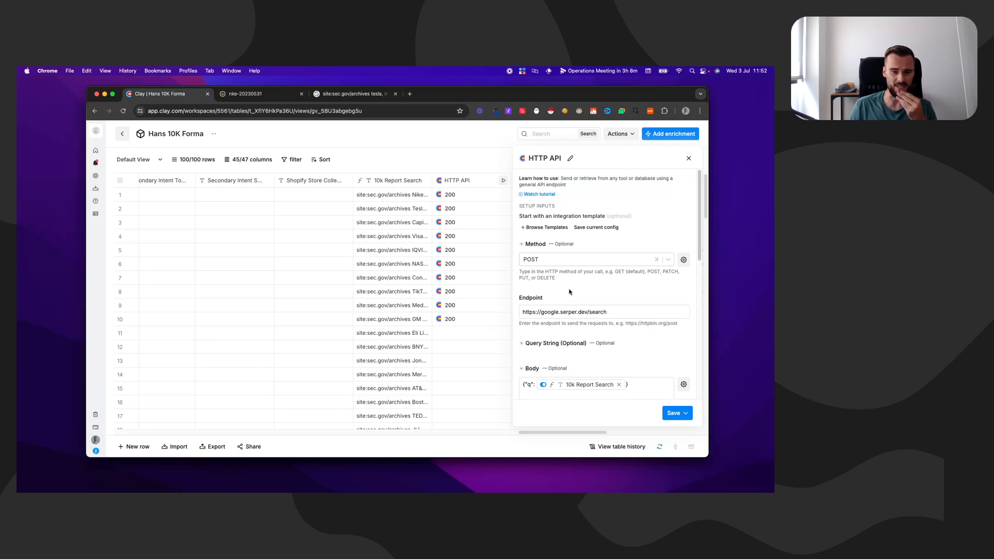
pyautogui.scroll(-1, 570, 291)
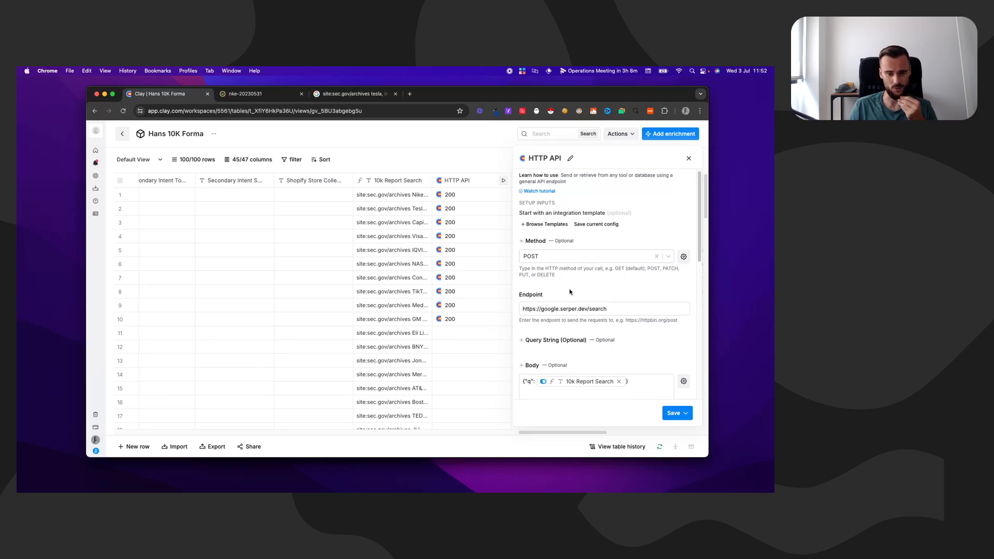
pyautogui.click(342, 97)
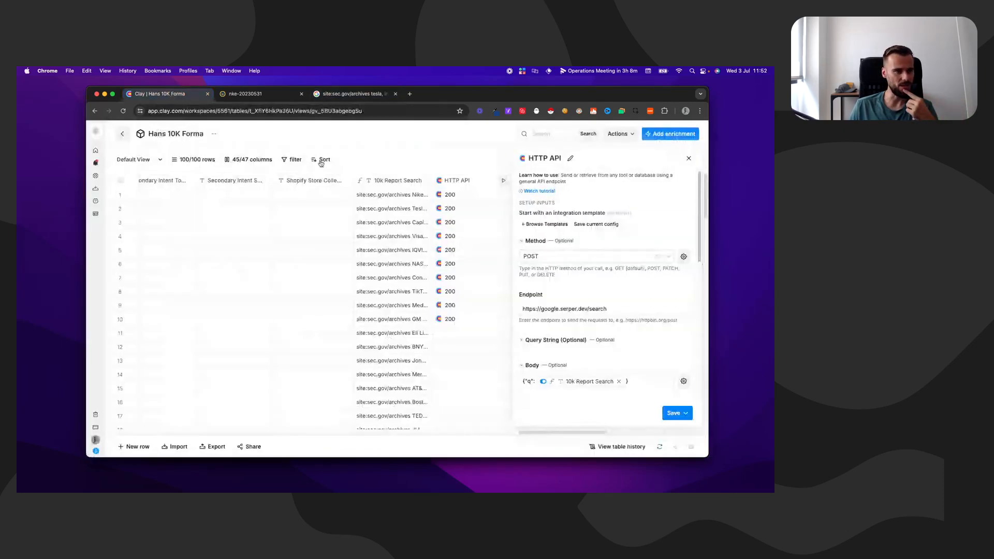
pyautogui.click(158, 94)
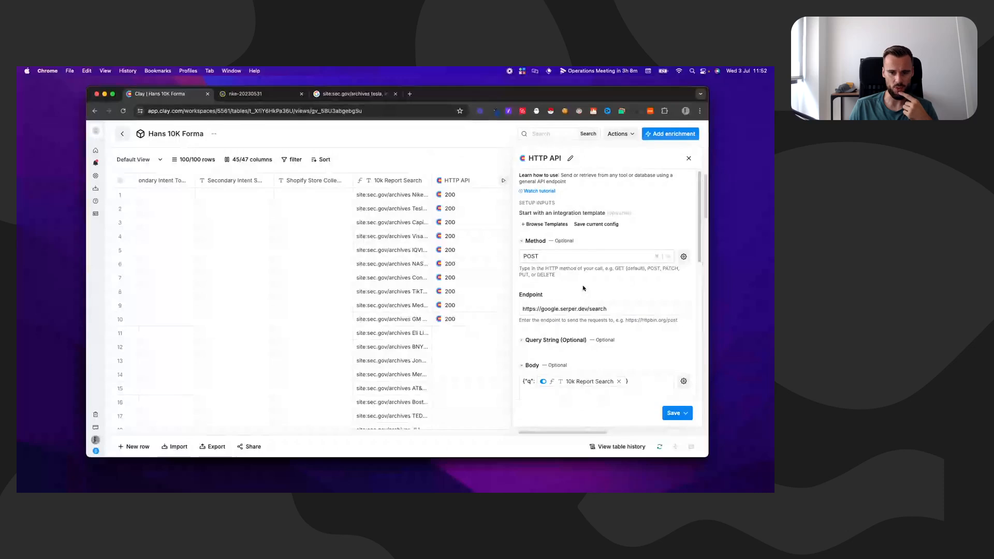
pyautogui.scroll(-1, 581, 289)
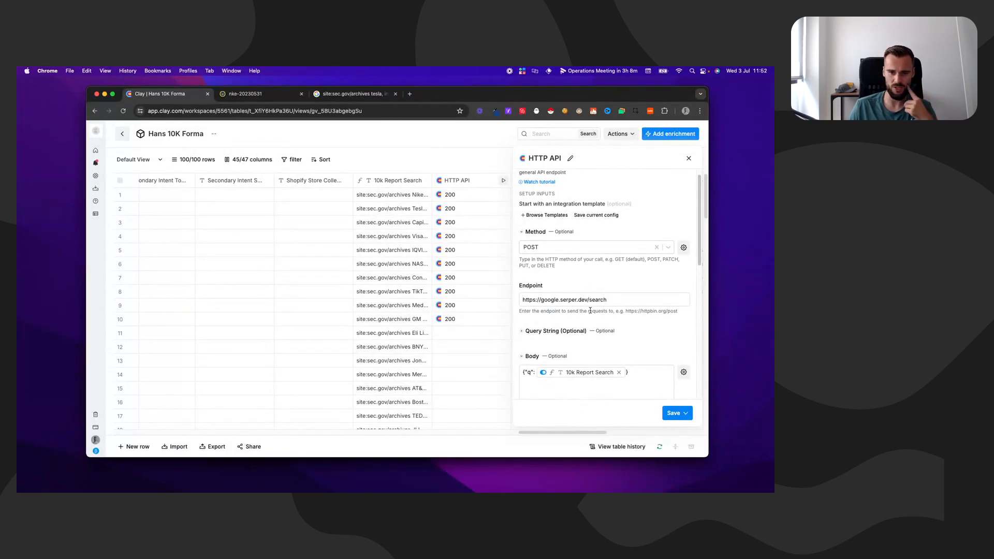
pyautogui.scroll(-3, 590, 311)
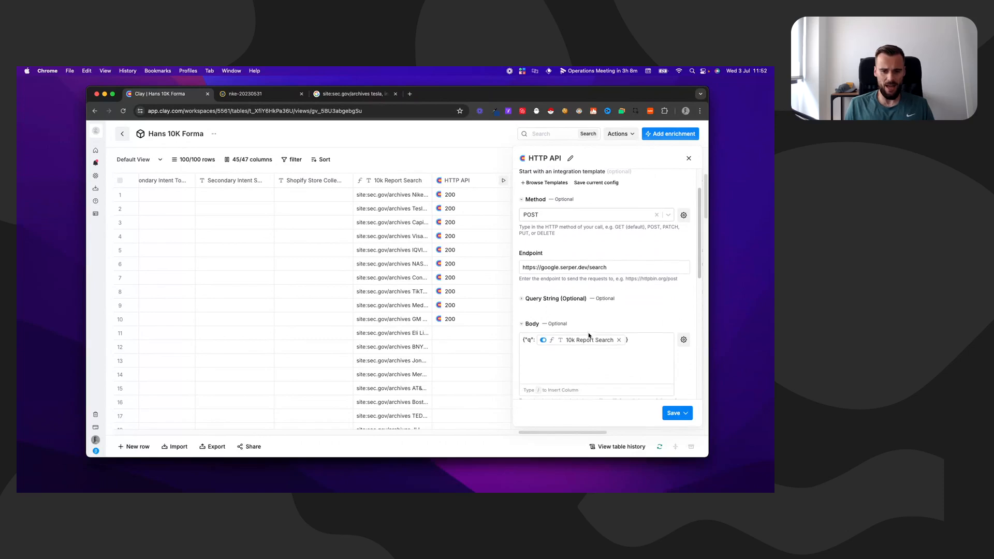
pyautogui.scroll(-1, 589, 335)
# Examine the request body's "q" key and preview the 10k Report Search values it sends, then close the HTTP API settings
pyautogui.click(528, 329)
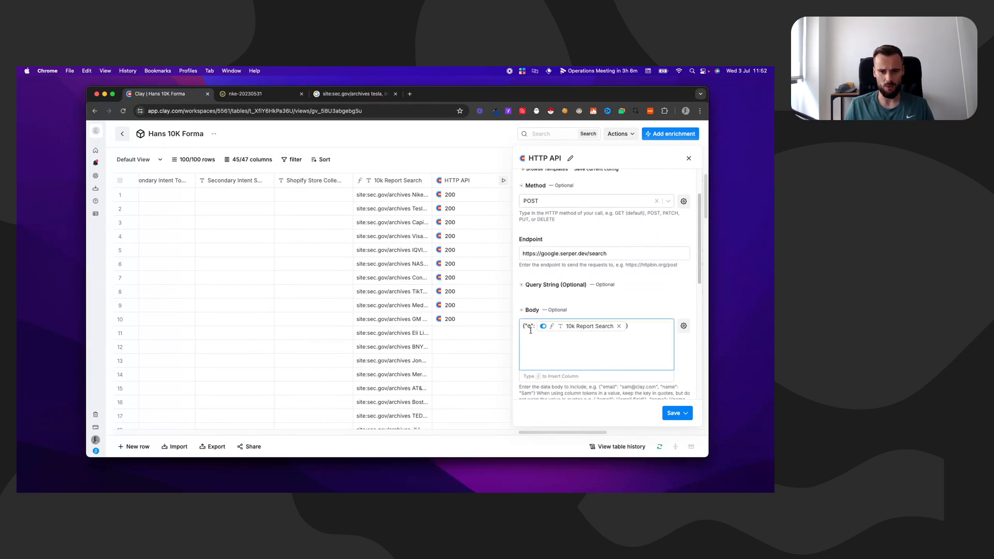
pyautogui.write('q')
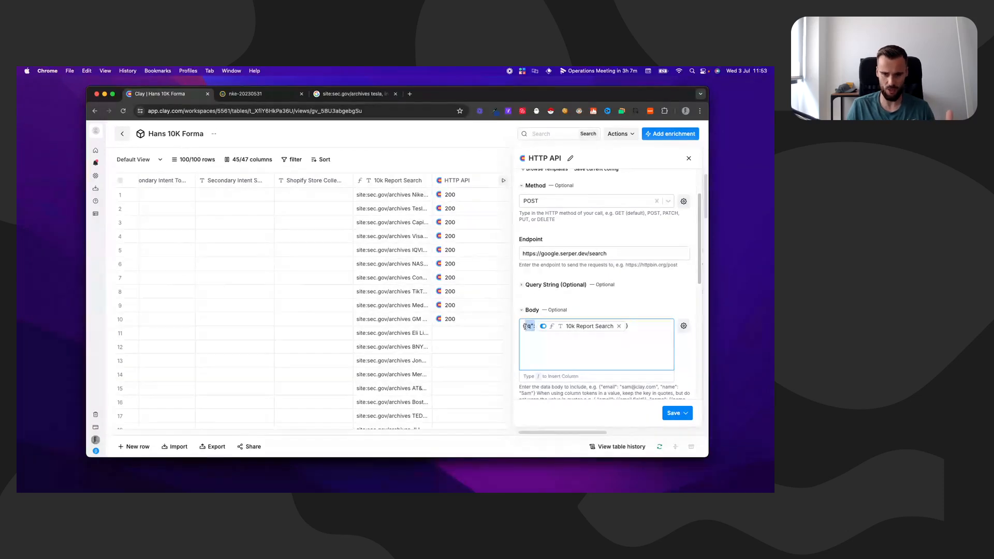
pyautogui.moveTo(564, 330)
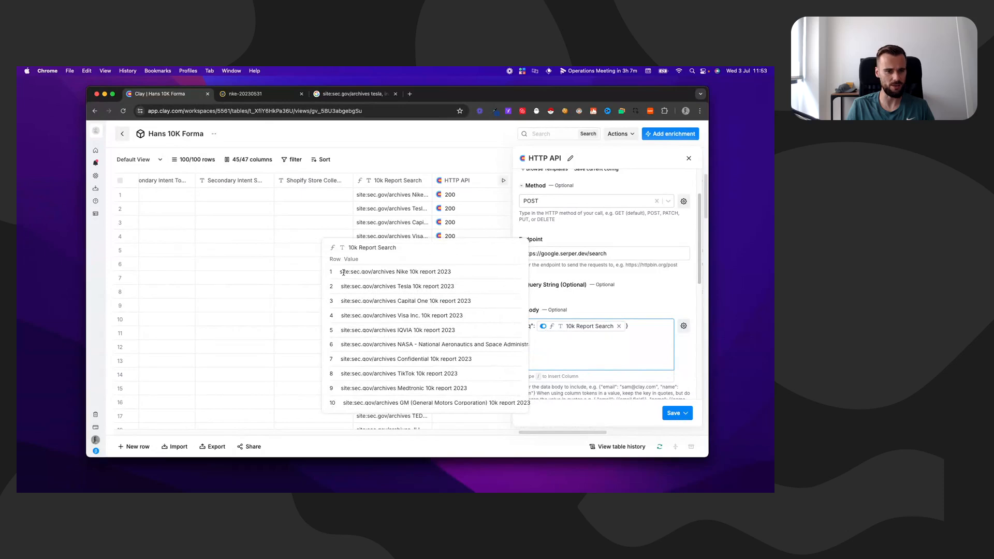
pyautogui.moveTo(340, 272); pyautogui.dragTo(456, 273)
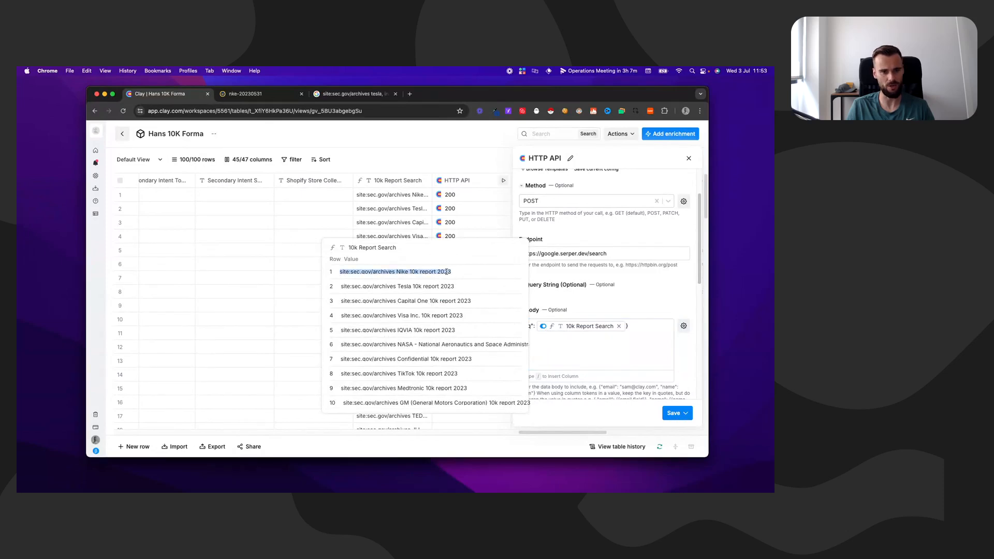
pyautogui.click(413, 272)
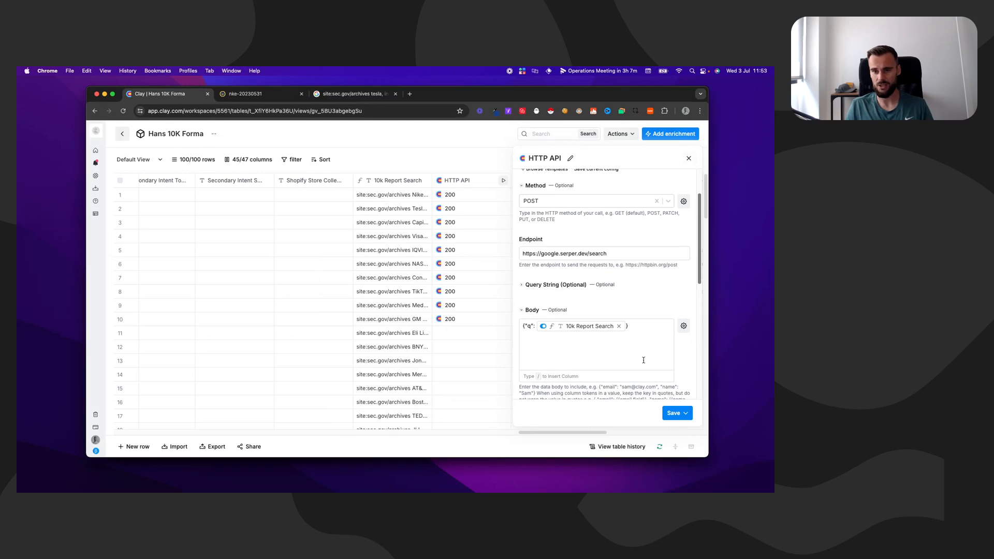
pyautogui.moveTo(697, 265)
pyautogui.mouseDown()
pyautogui.moveTo(698, 286)
pyautogui.moveTo(695, 260)
pyautogui.mouseUp()
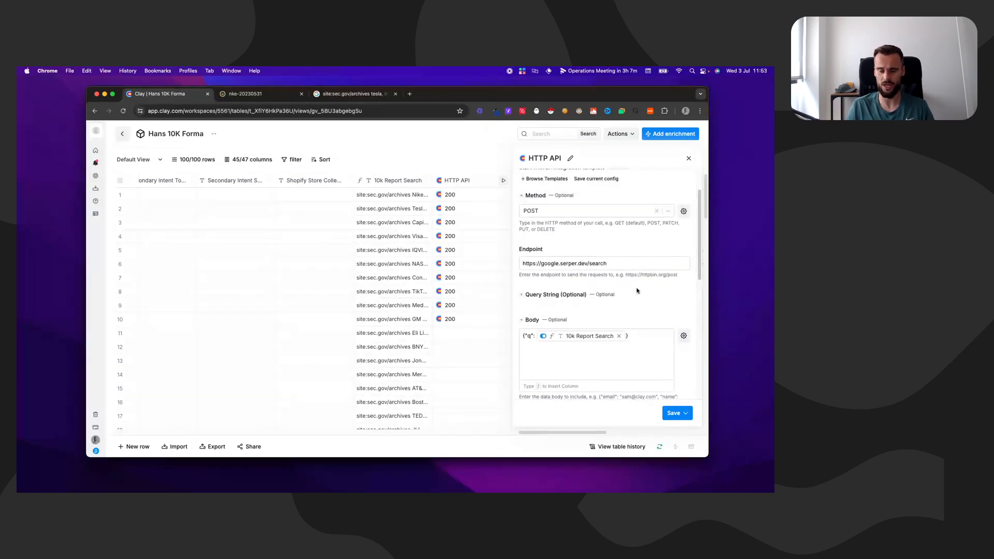
pyautogui.click(689, 158)
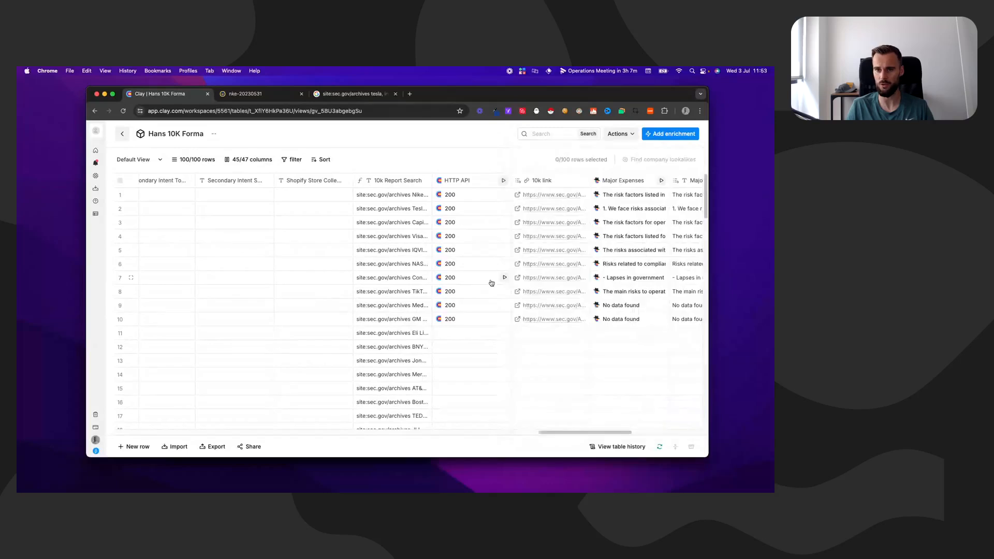
# Inspect the first organic search result in Nike's HTTP API cell details, including its link, then close the details
pyautogui.click(467, 195)
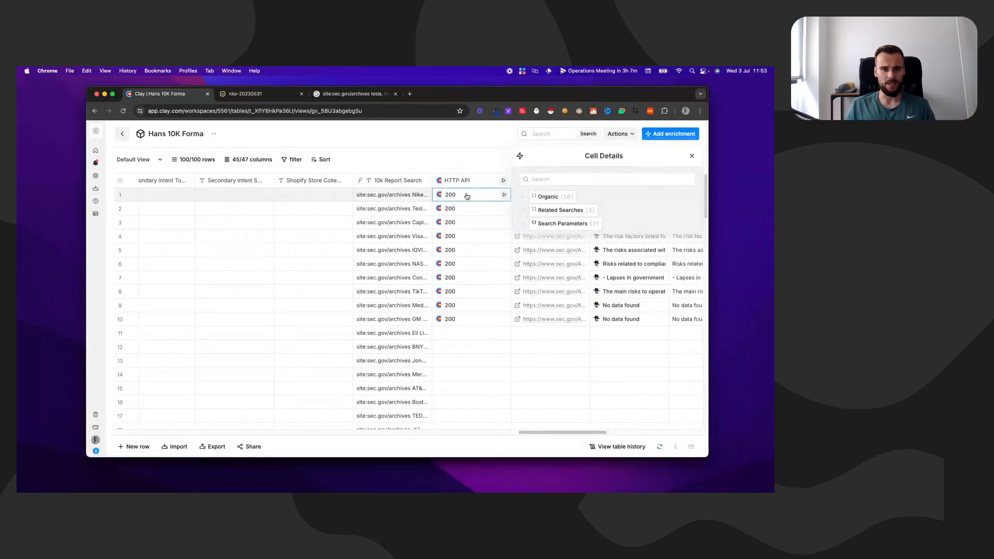
pyautogui.click(522, 197)
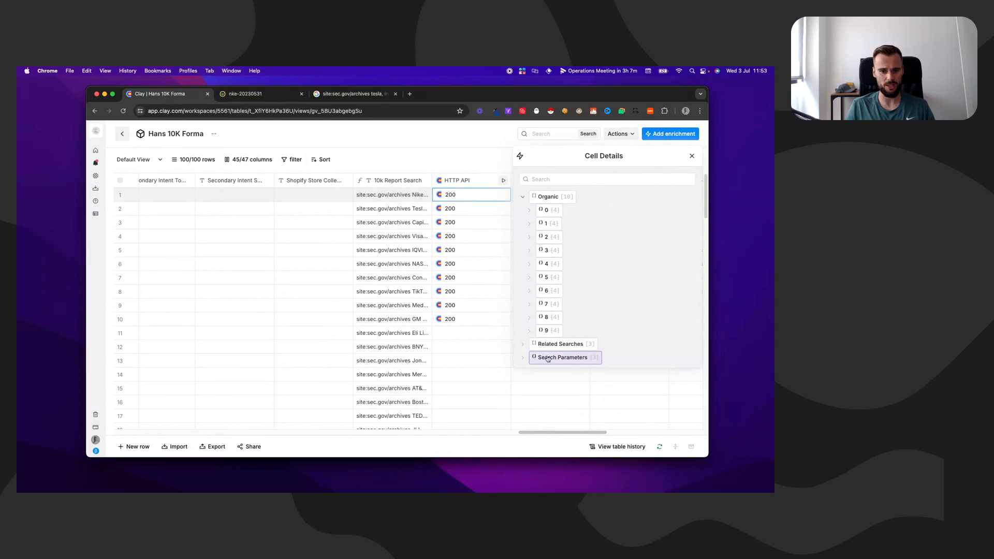
pyautogui.click(529, 210)
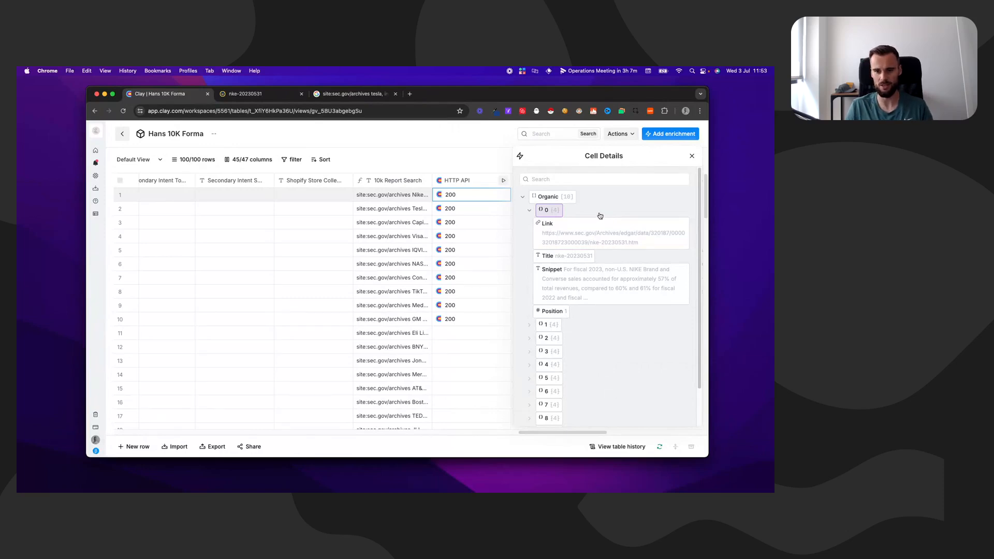
pyautogui.click(692, 156)
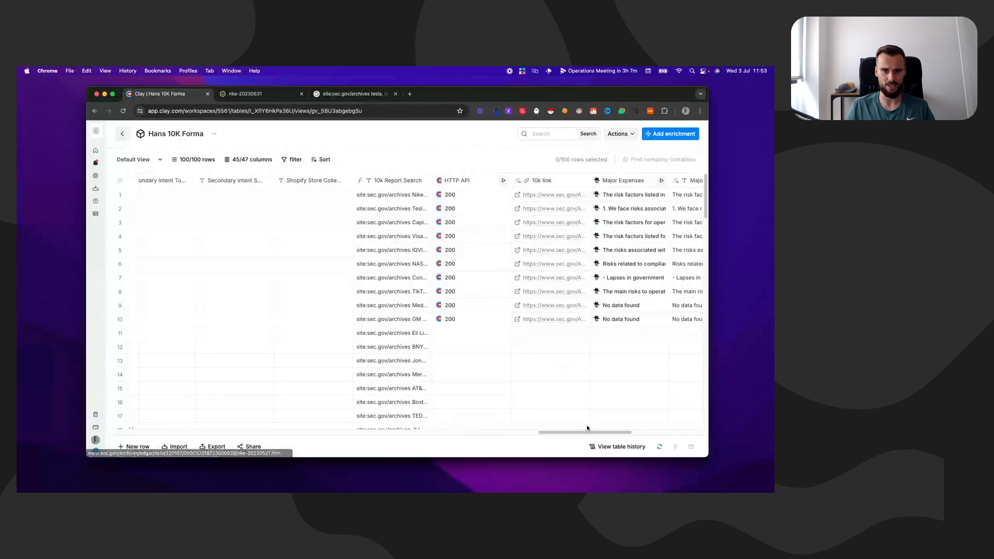
# Open the 10k link in the Tesla row, close that report and show the Nike 10-K
pyautogui.click(517, 210)
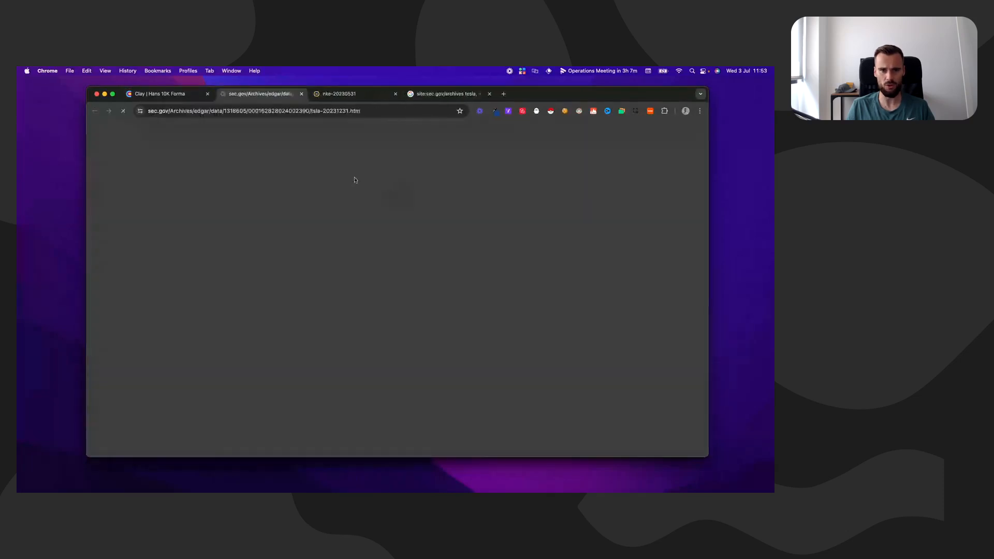
pyautogui.click(302, 94)
pyautogui.click(277, 95)
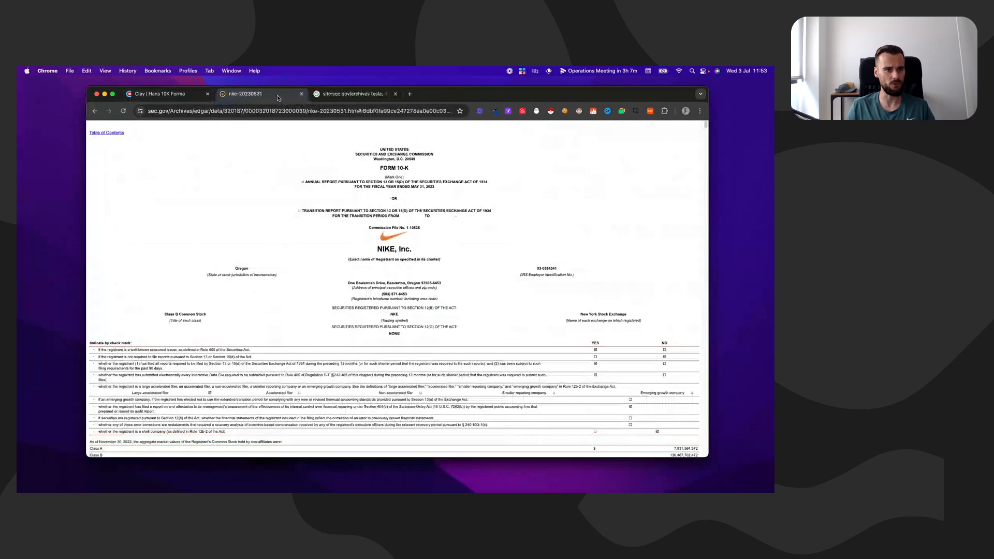
# Switch to the Hans 10K Forma table, show the start of the Nike 10-K once more, and return to the table
pyautogui.click(155, 94)
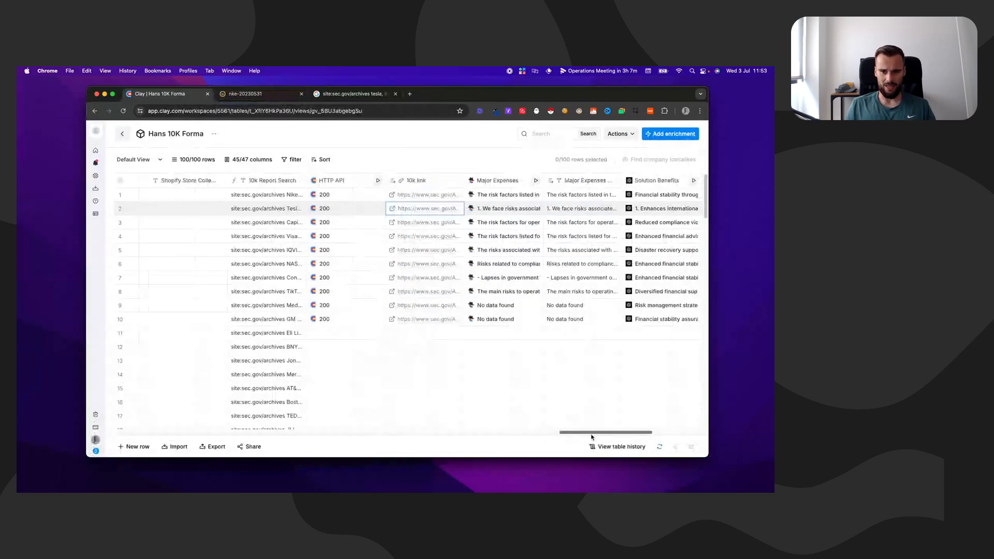
pyautogui.hotkey('ctrl', 'Tab')
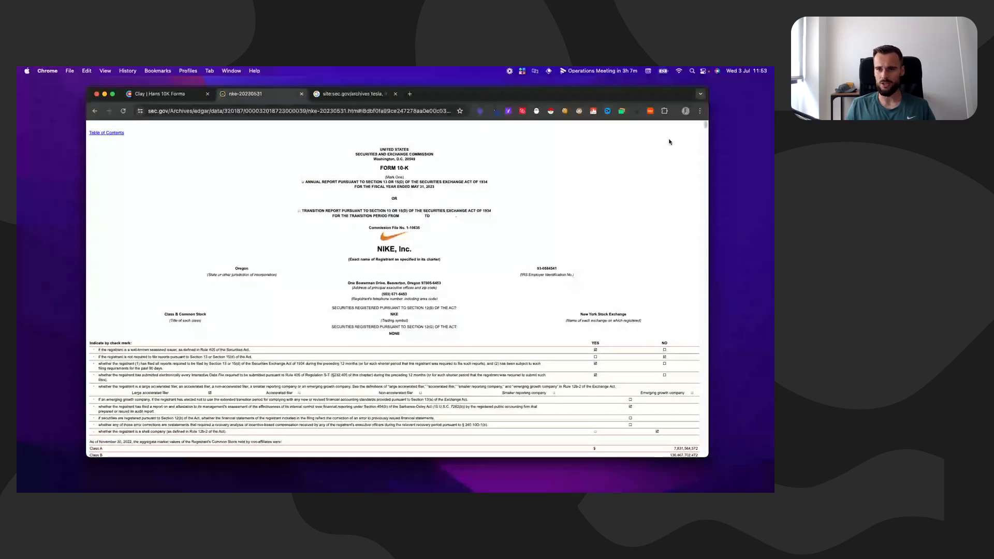
pyautogui.moveTo(705, 125)
pyautogui.mouseDown()
pyautogui.moveTo(705, 297)
pyautogui.moveTo(700, 111)
pyautogui.mouseUp()
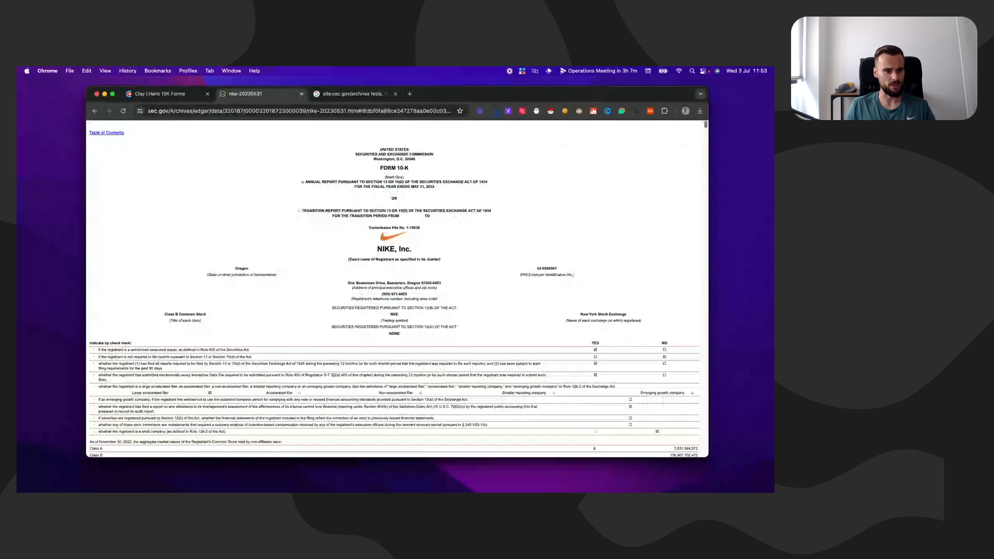
pyautogui.hotkey('ctrl', 'shift', 'Tab')
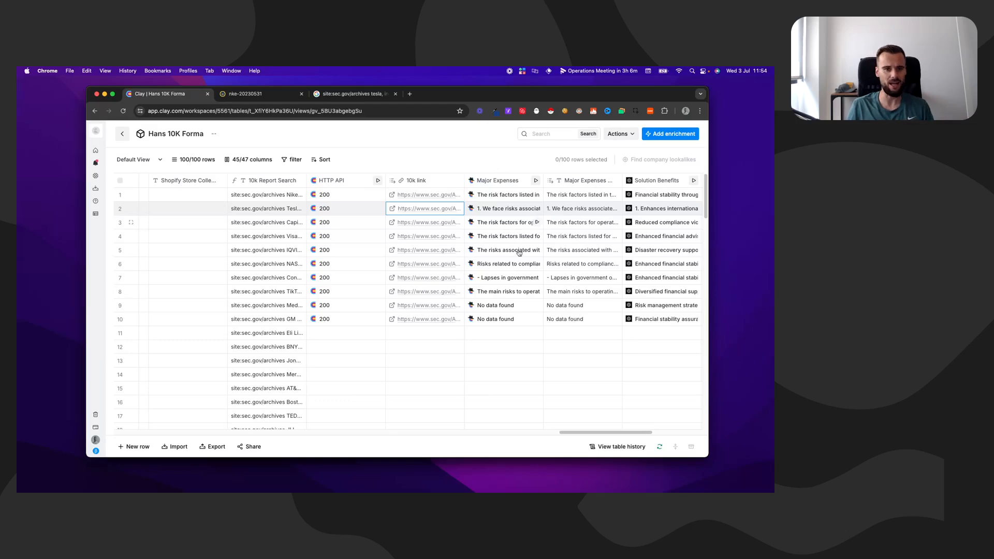
# Open the Major Expenses column's settings and review the mission's instruction to summarize the risks from the 'risk factors' section
pyautogui.moveTo(595, 433); pyautogui.dragTo(610, 435)
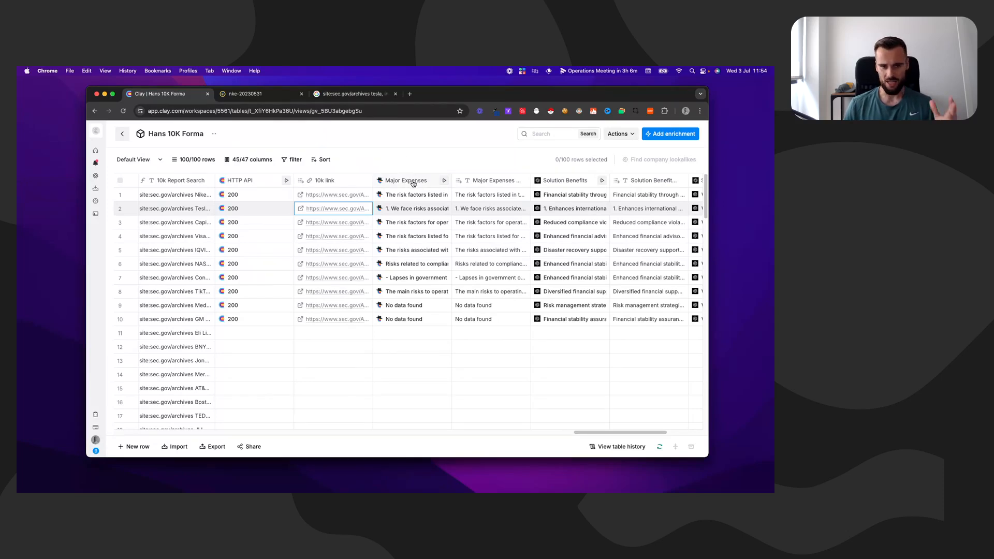
pyautogui.click(413, 182)
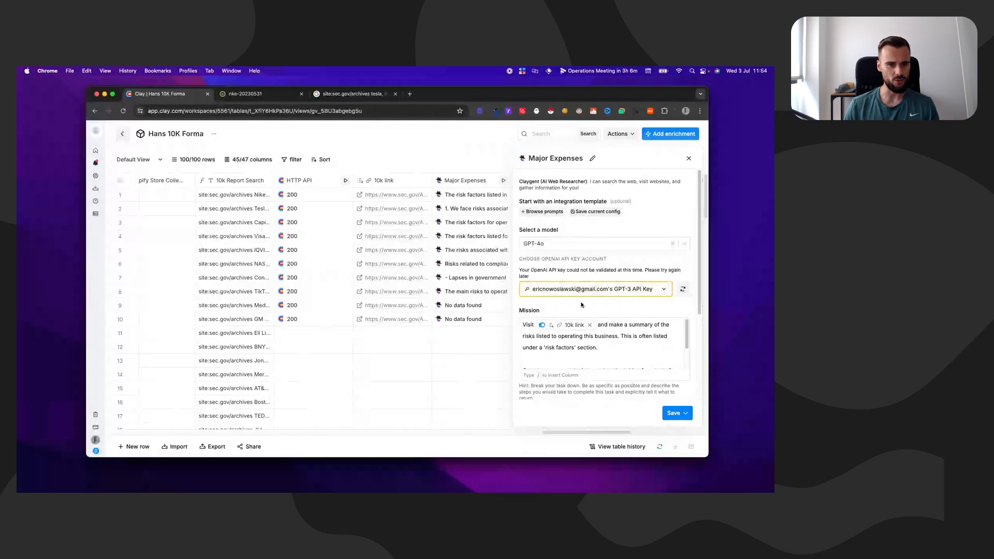
pyautogui.scroll(-2, 581, 305)
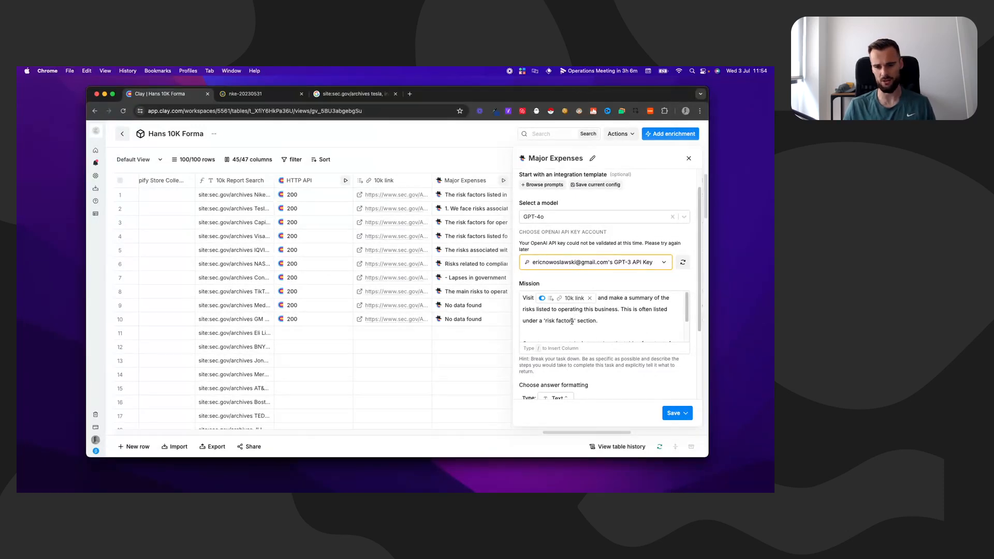
pyautogui.click(572, 321)
pyautogui.moveTo(580, 321); pyautogui.dragTo(522, 321)
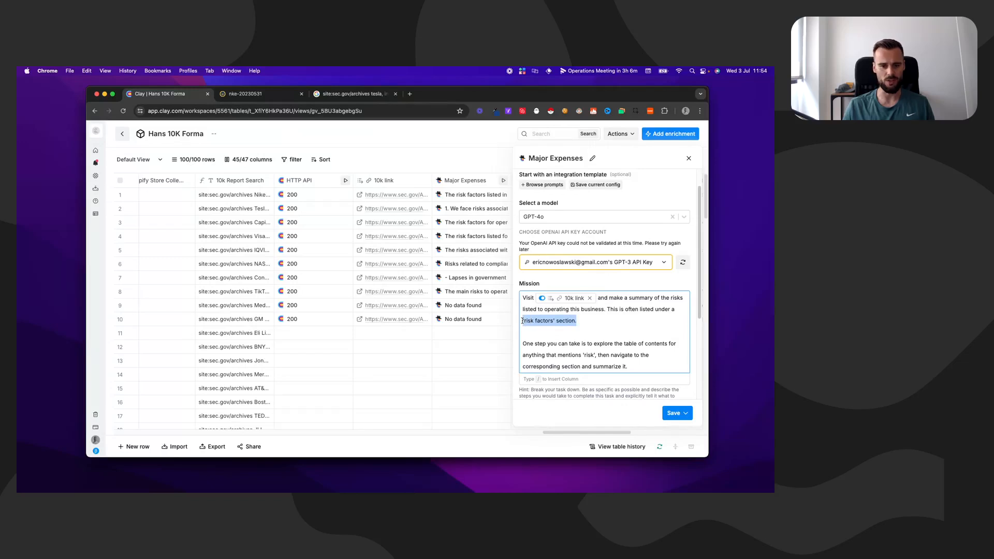
pyautogui.click(550, 334)
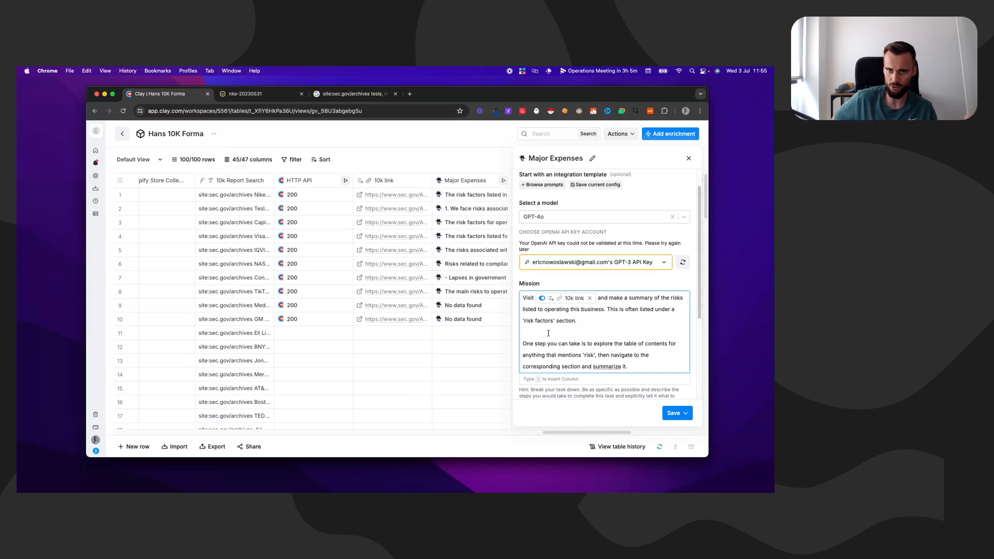
# Examine the mission's instruction to explore the table of contents for 'risk', and delete one "m" from "summarize"
pyautogui.scroll(-1, 546, 333)
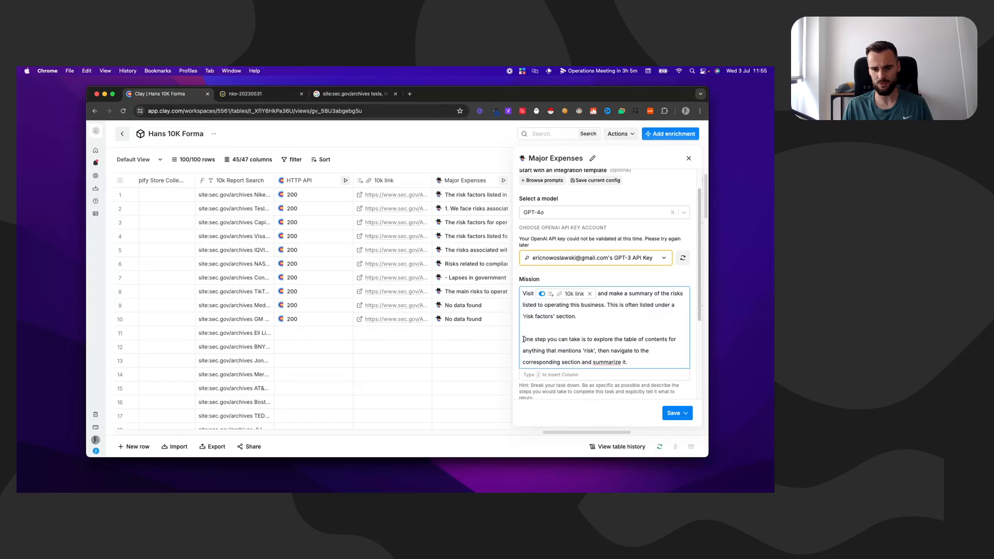
pyautogui.moveTo(522, 339); pyautogui.dragTo(640, 357)
pyautogui.click(569, 339)
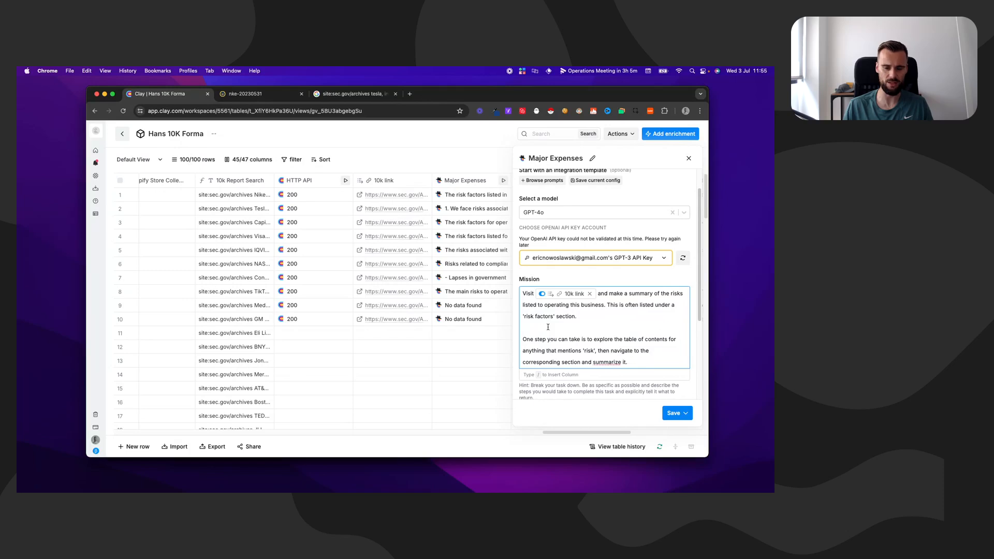
pyautogui.moveTo(584, 352); pyautogui.dragTo(593, 352)
pyautogui.click(594, 351)
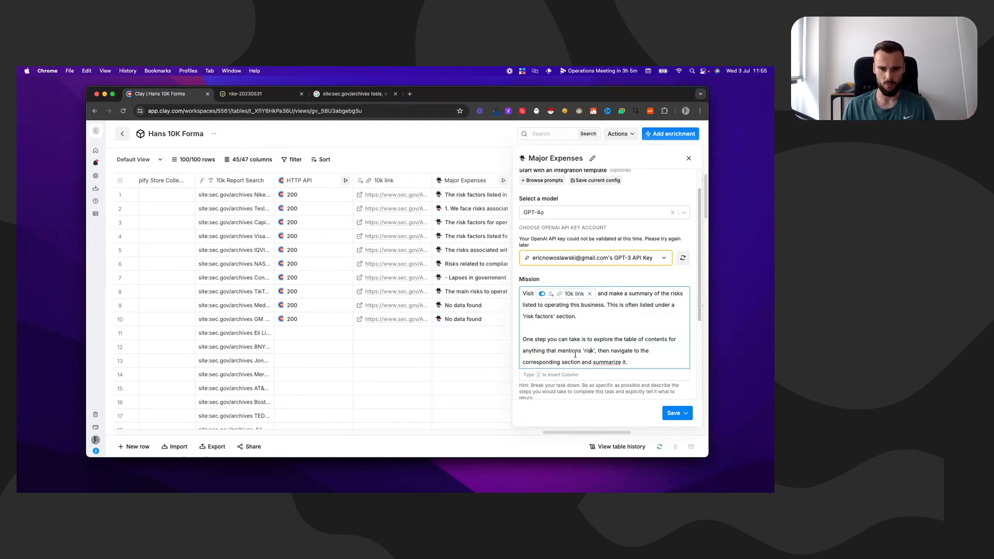
pyautogui.click(605, 362)
pyautogui.press('BackSpace')
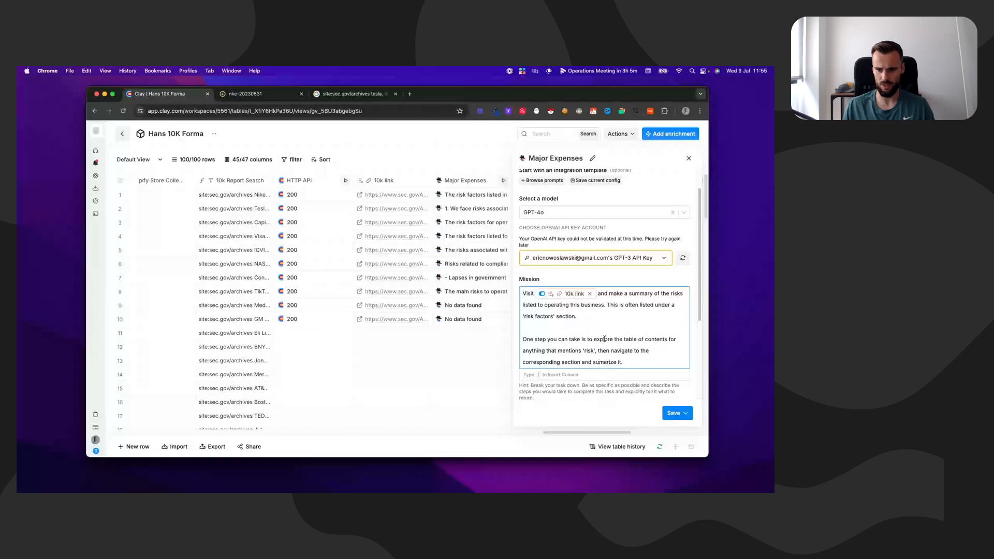
# In the Nike 10-K, follow the table of contents to Item 1A, Risk Factors, and skim the section
pyautogui.click(245, 94)
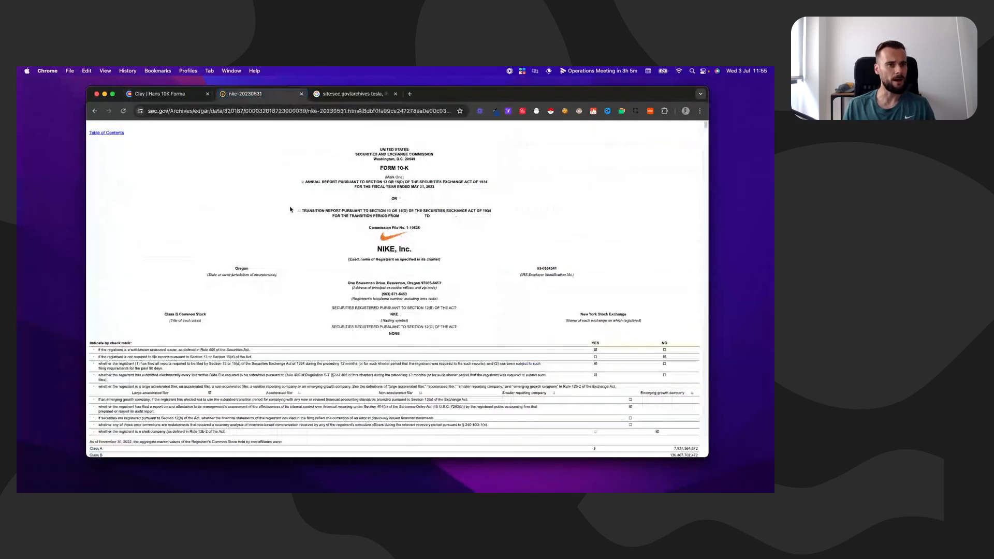
pyautogui.scroll(-2, 231, 338)
pyautogui.scroll(-10, 231, 338)
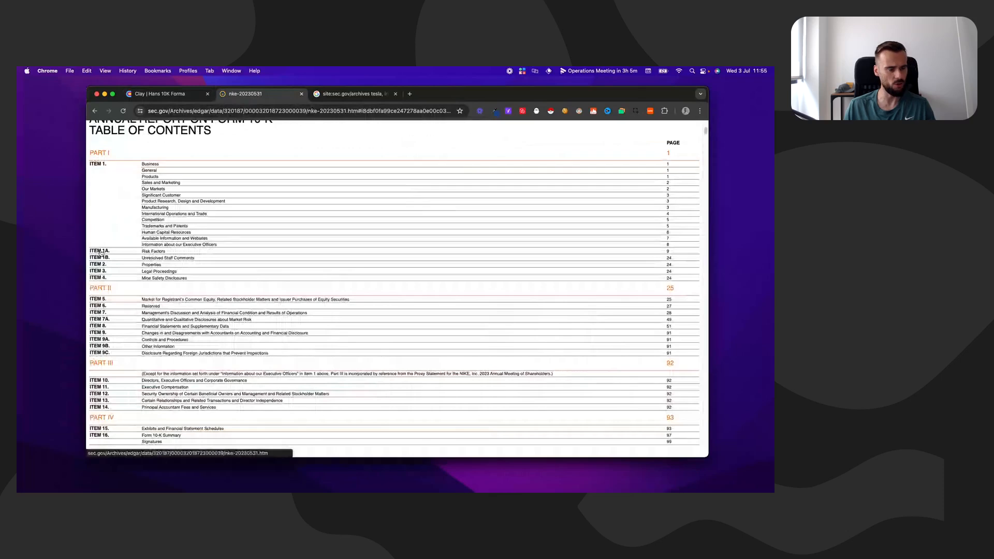
pyautogui.click(155, 251)
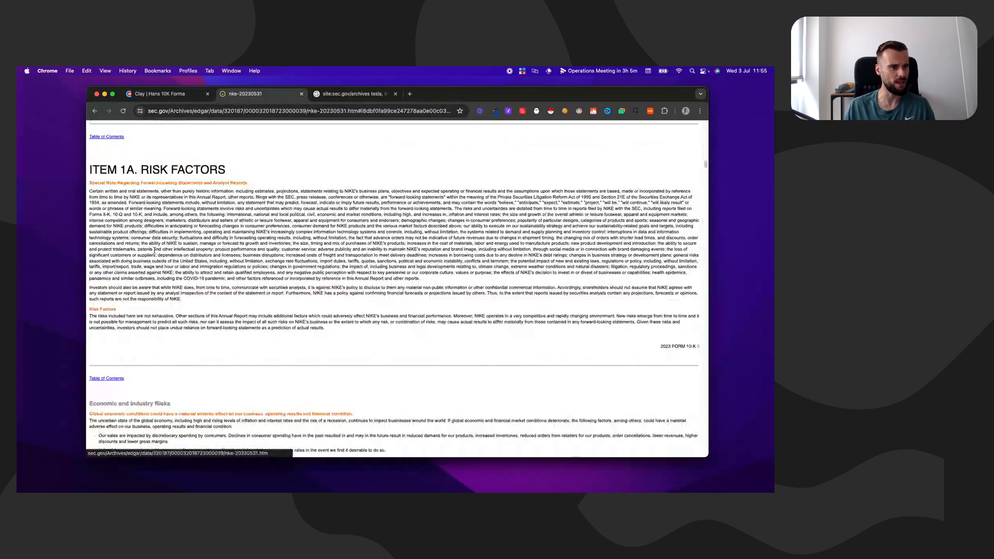
pyautogui.scroll(-8, 210, 298)
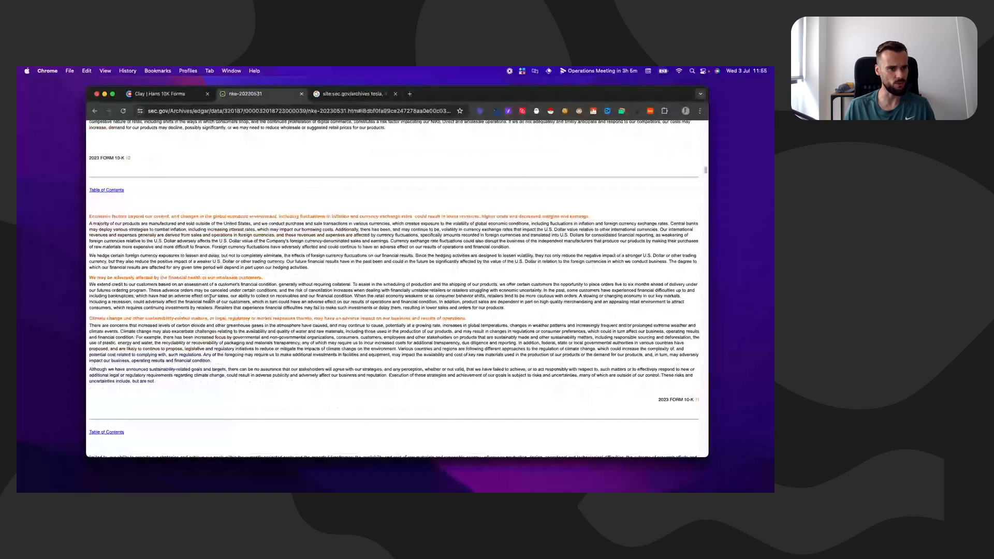
pyautogui.scroll(8, 210, 297)
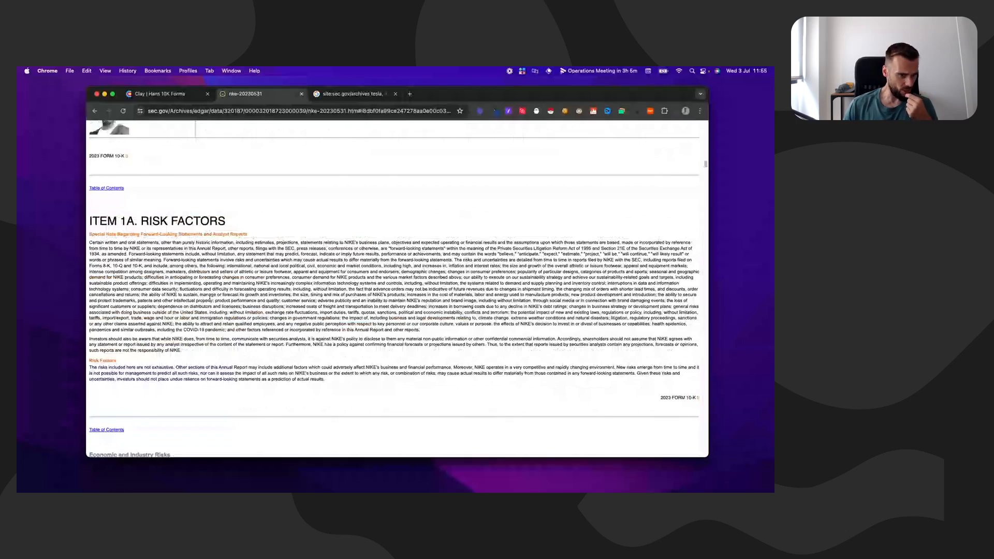
pyautogui.scroll(-1, 161, 237)
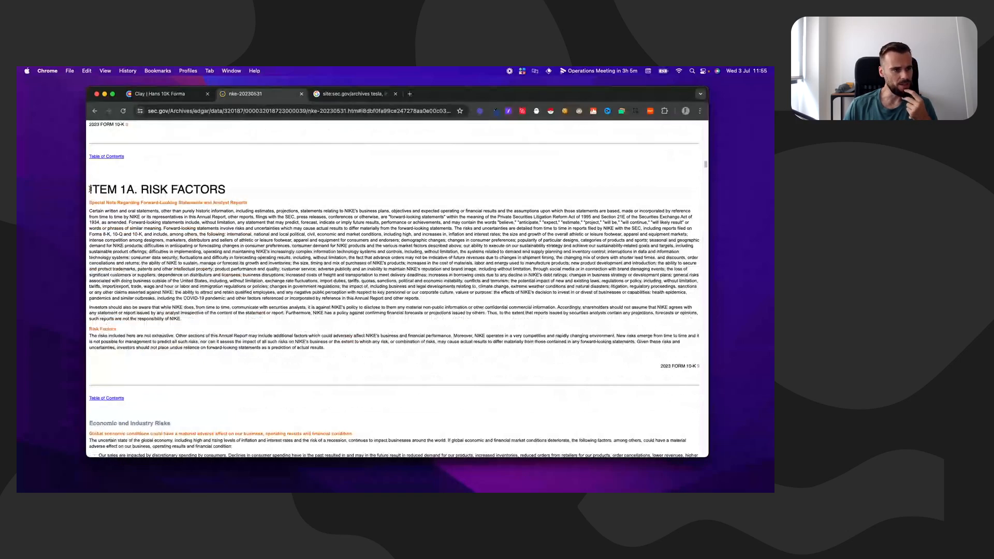
# Select the entire Risk Factors section, from the Item 1A heading to the last paragraph before Item 1B
pyautogui.moveTo(90, 189); pyautogui.dragTo(286, 291)
pyautogui.scroll(-8, 286, 291)
pyautogui.scroll(-8, 275, 315)
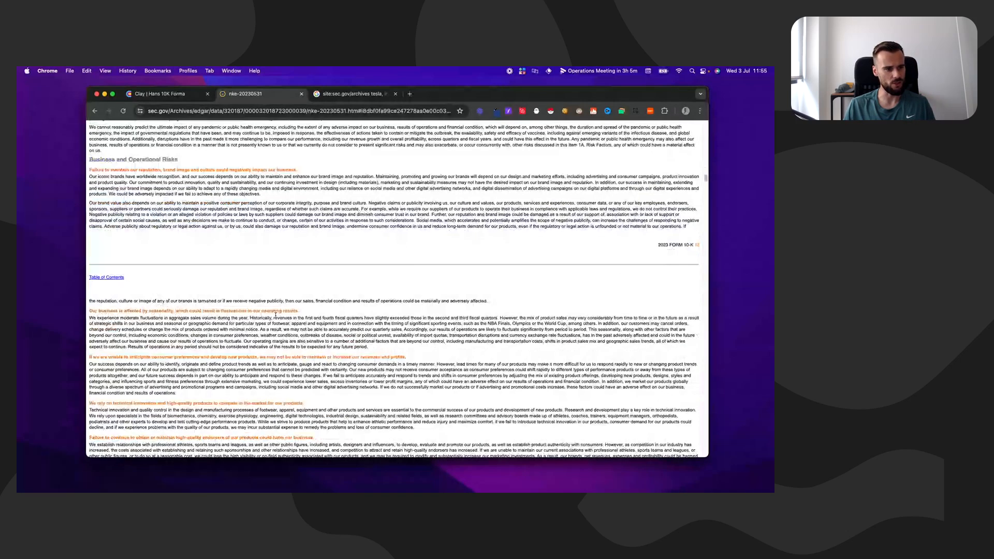
pyautogui.scroll(-5, 275, 315)
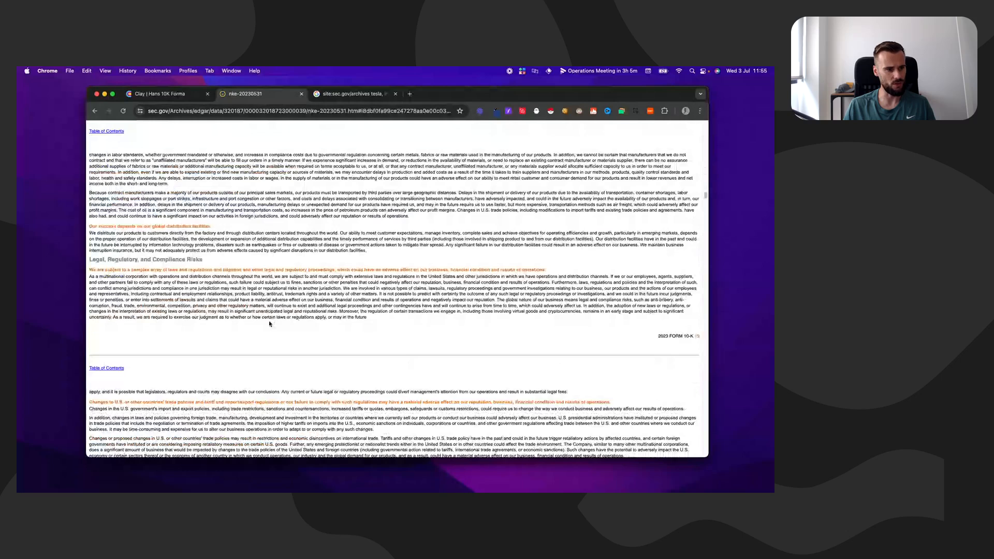
pyautogui.scroll(-20, 269, 323)
pyautogui.scroll(10, 269, 324)
pyautogui.keyDown('shift'); pyautogui.click(230, 318); pyautogui.keyUp('shift')
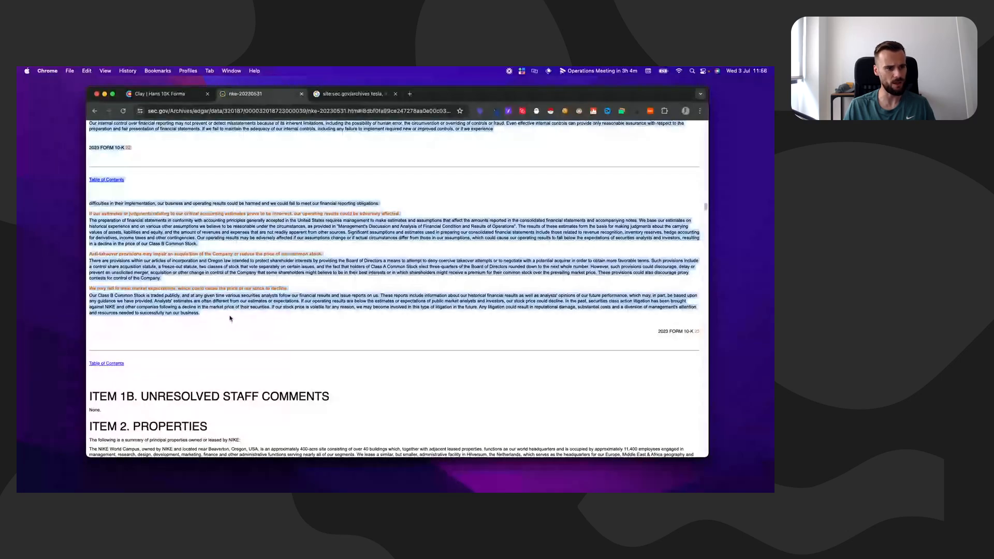
# Return to the start of Item 1A, clear the selection, and briefly highlight the section's first paragraph
pyautogui.scroll(20, 231, 318)
pyautogui.scroll(15, 231, 318)
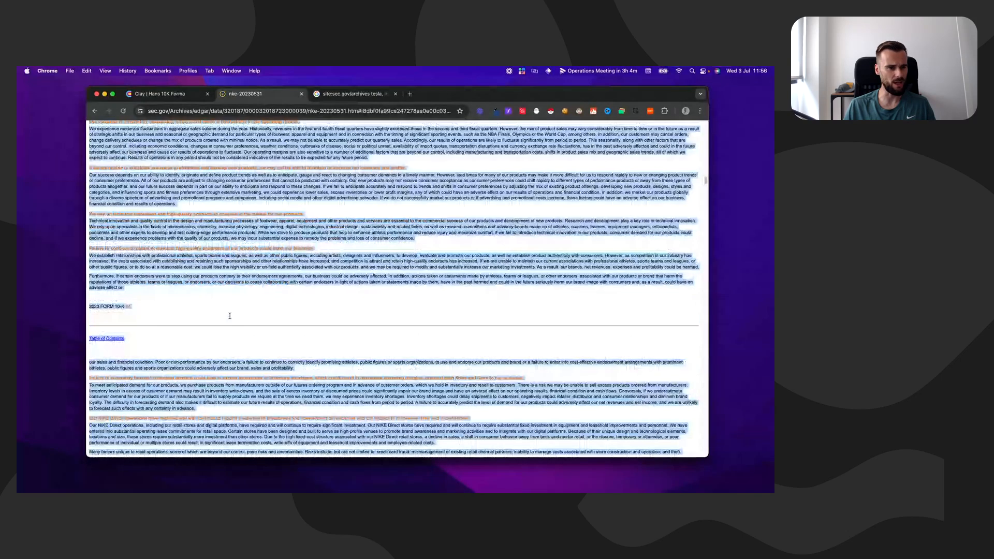
pyautogui.scroll(10, 230, 316)
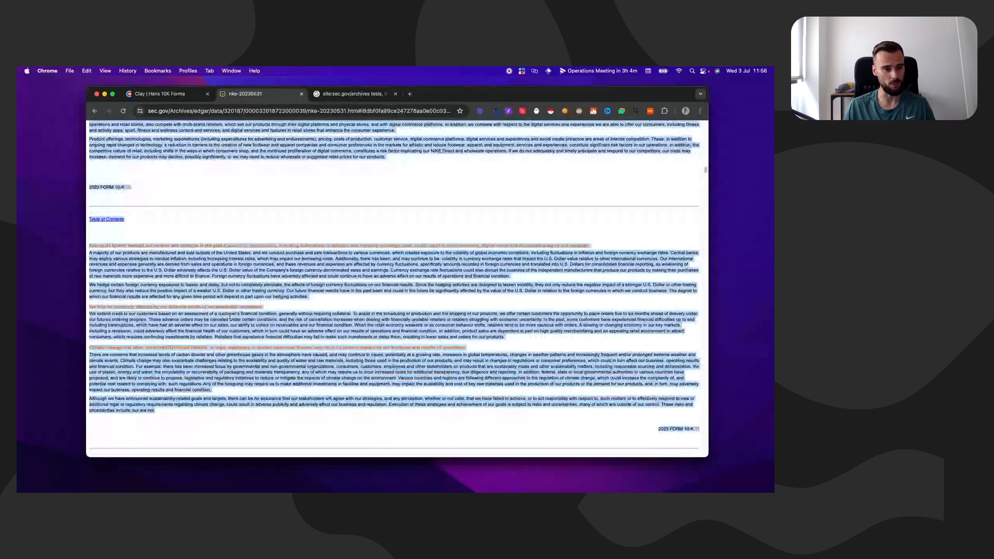
pyautogui.scroll(10, 229, 317)
pyautogui.click(228, 316)
pyautogui.scroll(-3, 229, 316)
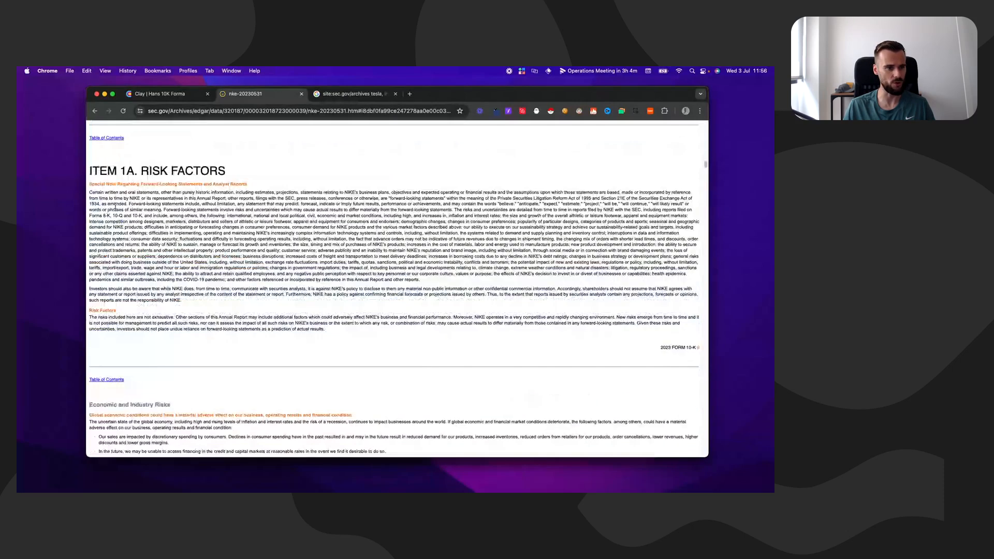
pyautogui.tripleClick(115, 206)
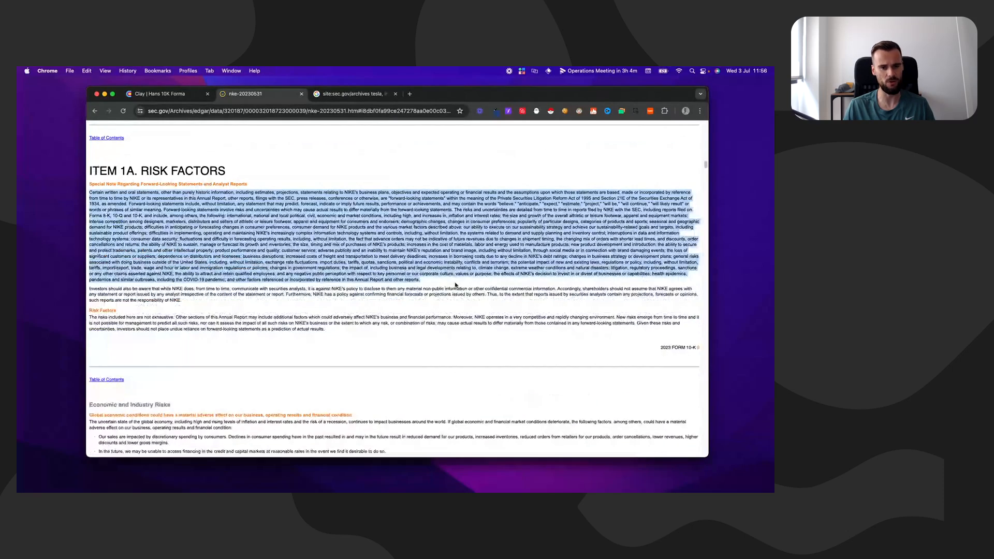
pyautogui.click(456, 285)
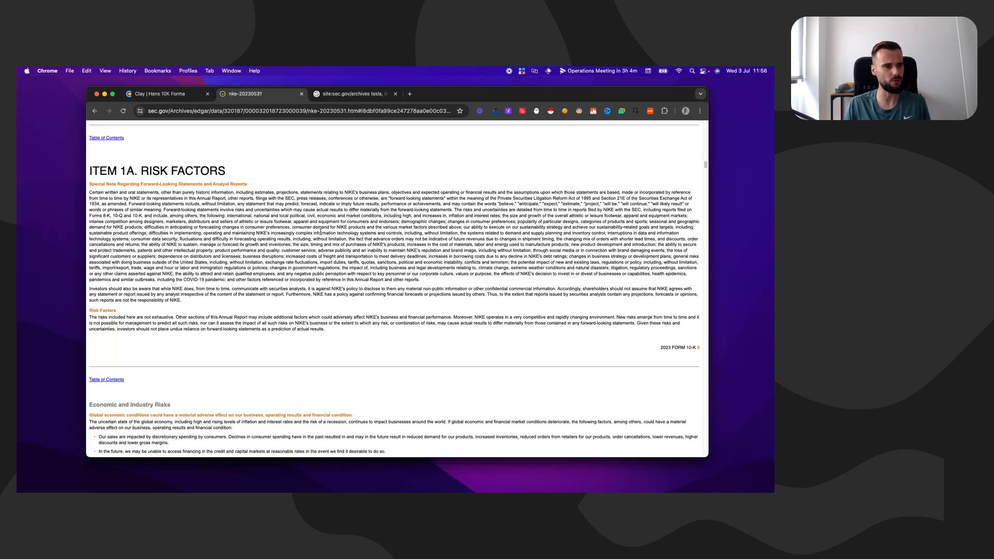
# Switch back to the Clay table and close the Major Expenses settings without saving the changes
pyautogui.click(161, 94)
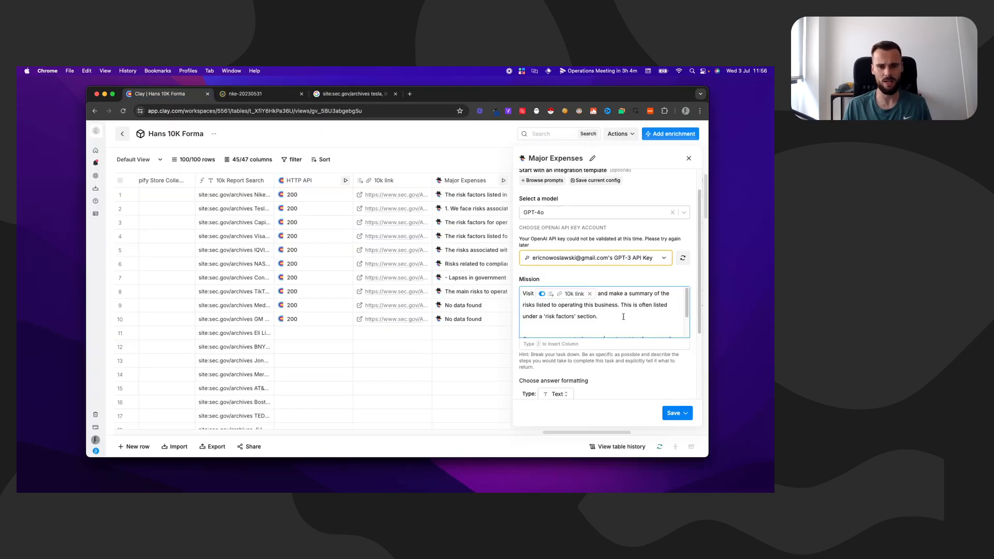
pyautogui.scroll(-5, 623, 316)
pyautogui.click(689, 158)
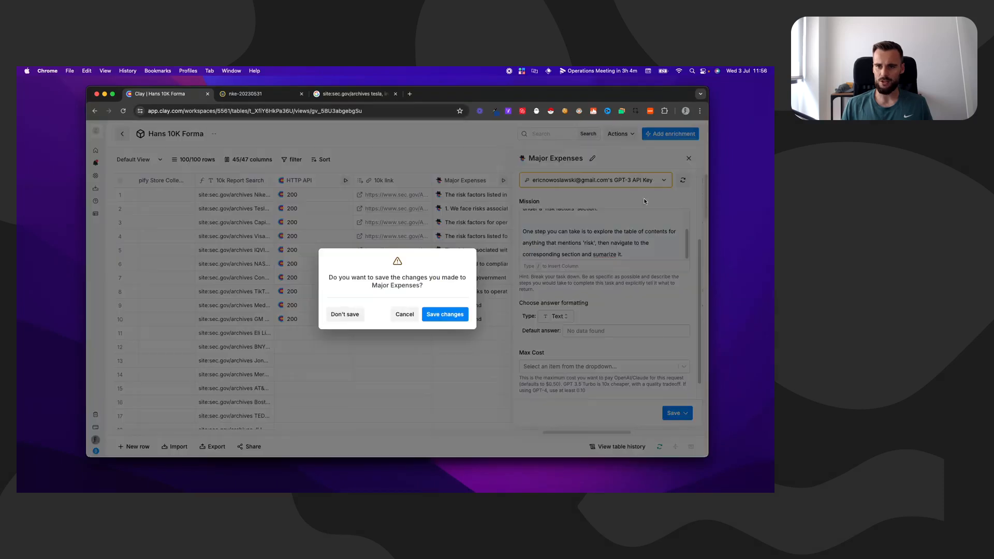
pyautogui.click(361, 315)
# Open the extracted Major Expenses text in the Nike row and read through its list of risk factors
pyautogui.moveTo(578, 433); pyautogui.dragTo(593, 433)
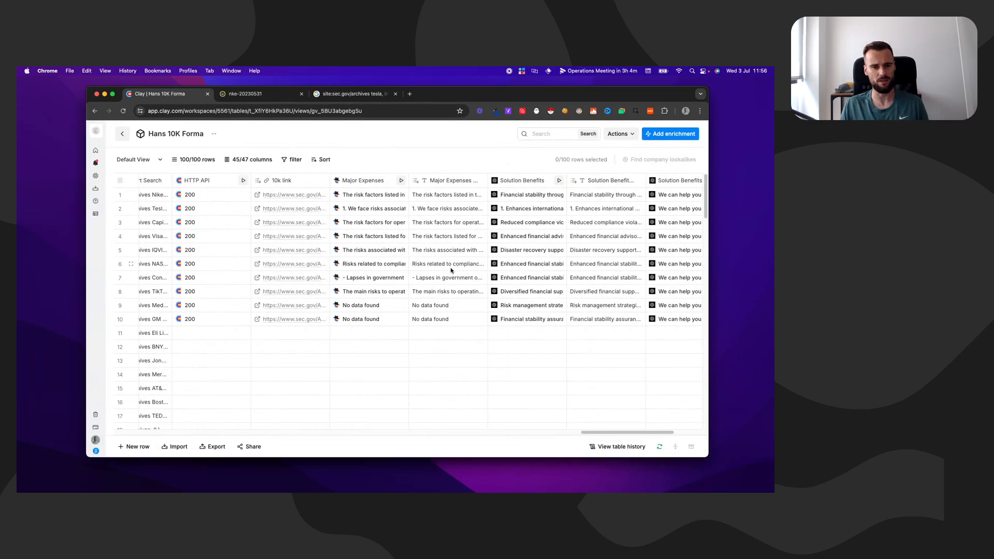
pyautogui.click(441, 195)
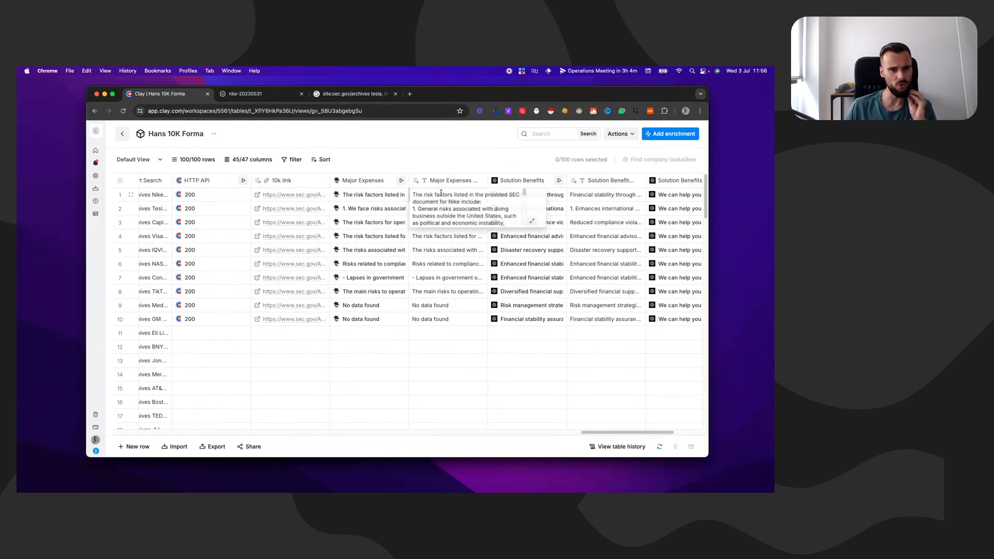
pyautogui.scroll(-15, 442, 206)
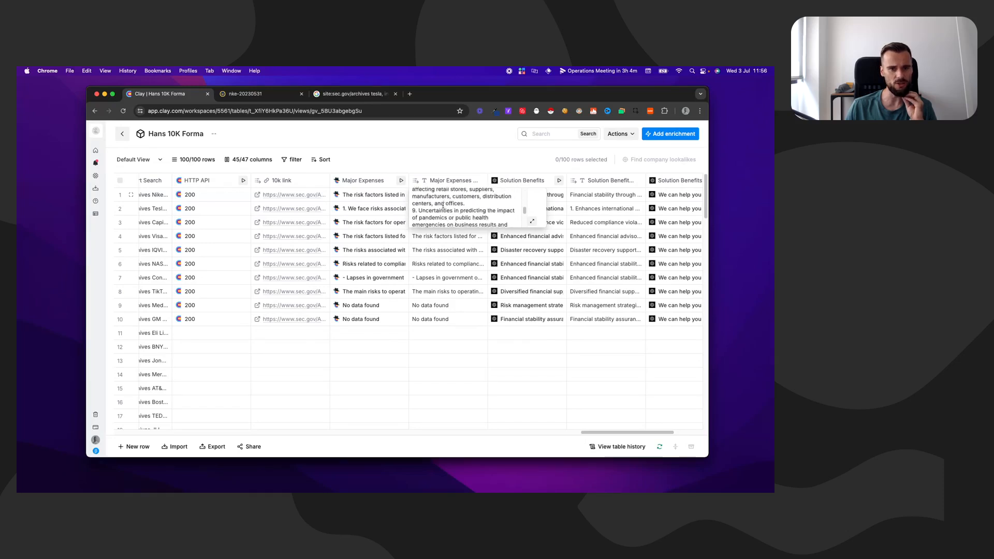
pyautogui.scroll(8, 443, 206)
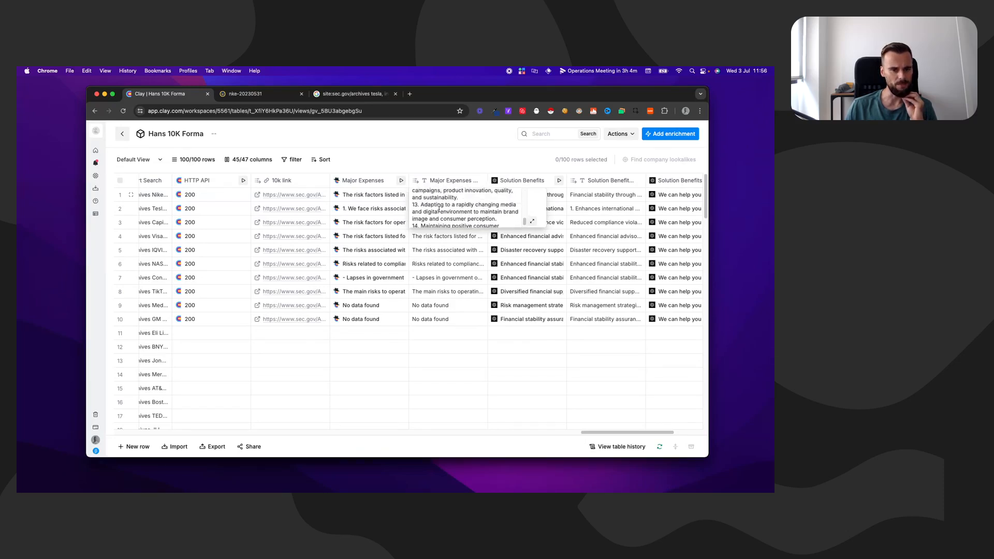
pyautogui.scroll(6, 438, 210)
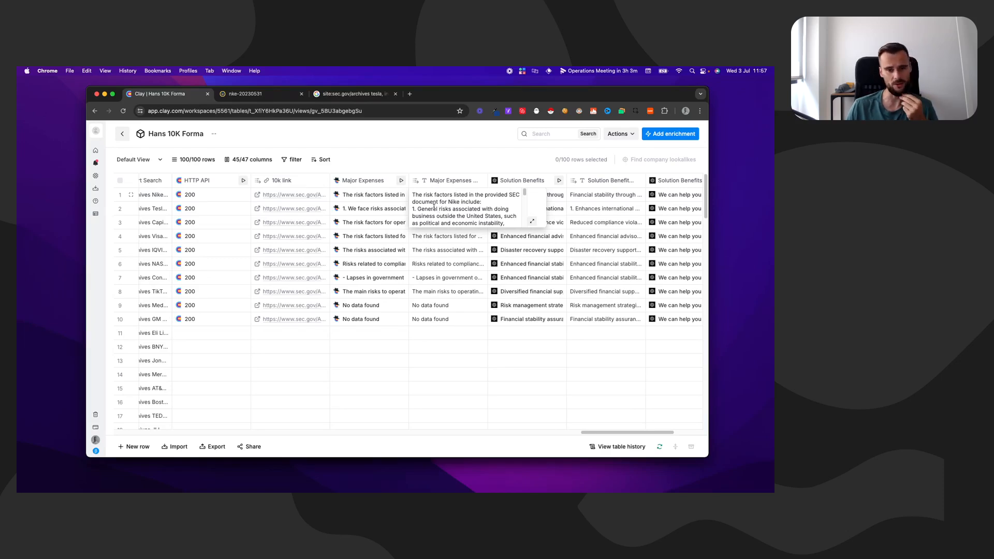
pyautogui.scroll(-3, 434, 207)
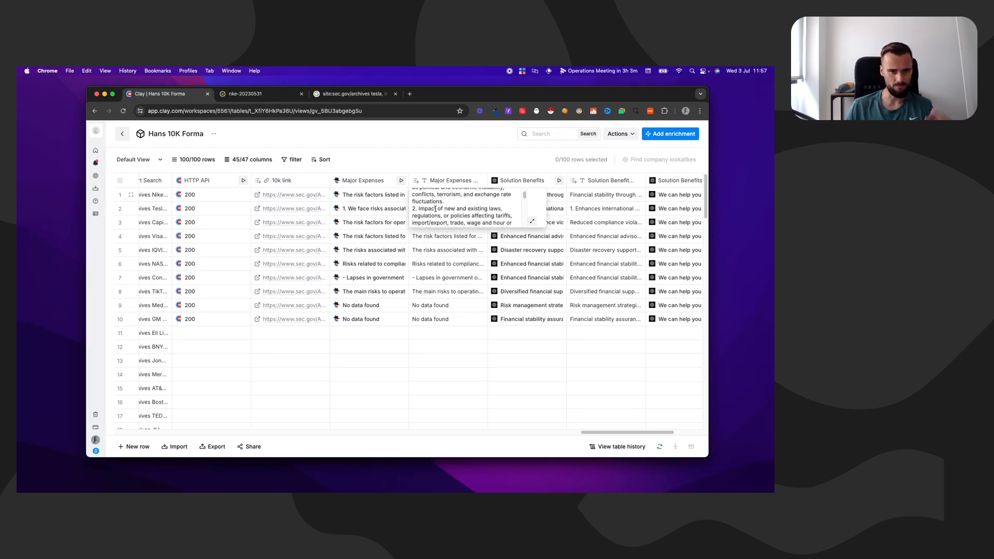
# Finish reading the Nike row's extracted Major Expenses text and close the expanded cell
pyautogui.moveTo(435, 209); pyautogui.dragTo(449, 202)
pyautogui.scroll(-5, 438, 203)
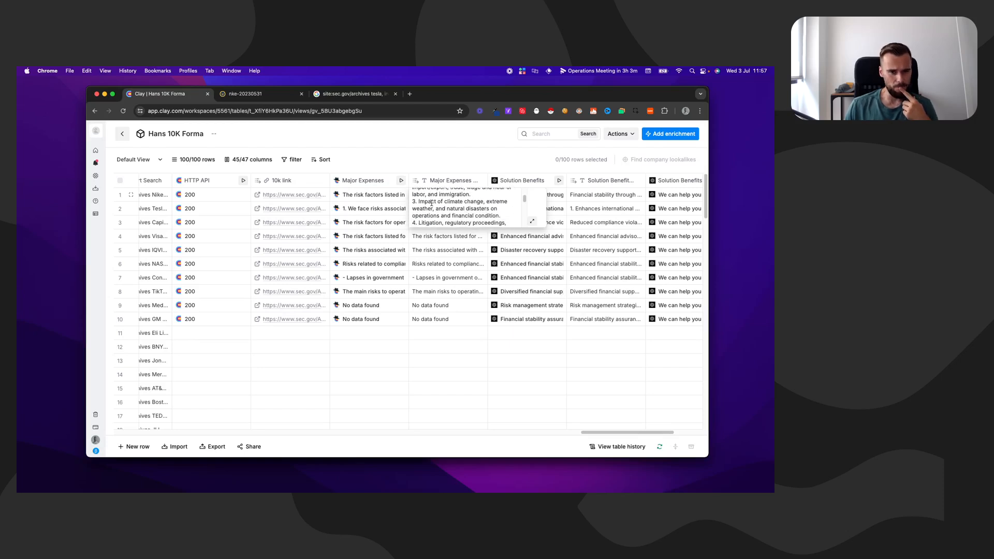
pyautogui.click(446, 161)
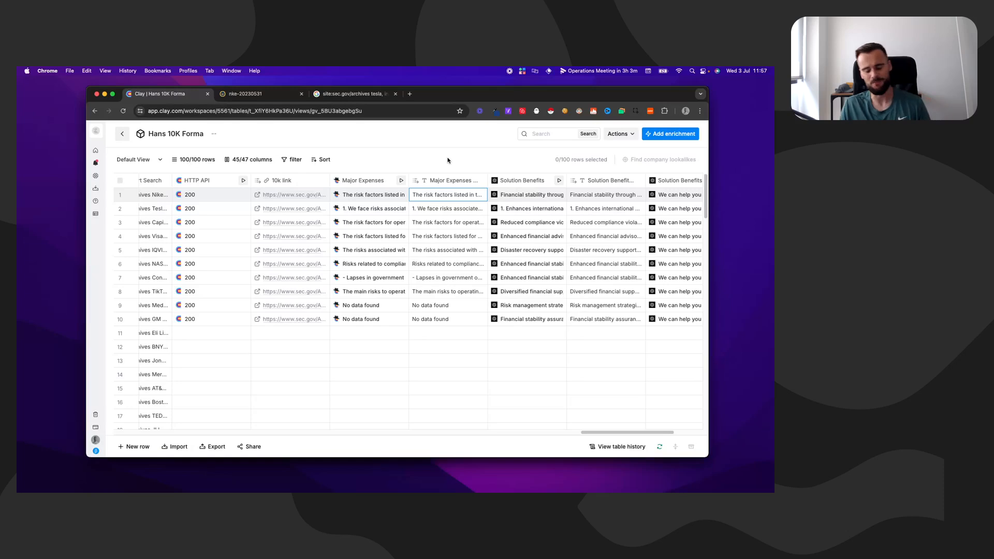
# Open the extracted Major Expenses text in the Tesla row, read through its risk factors, and close it
pyautogui.click(445, 208)
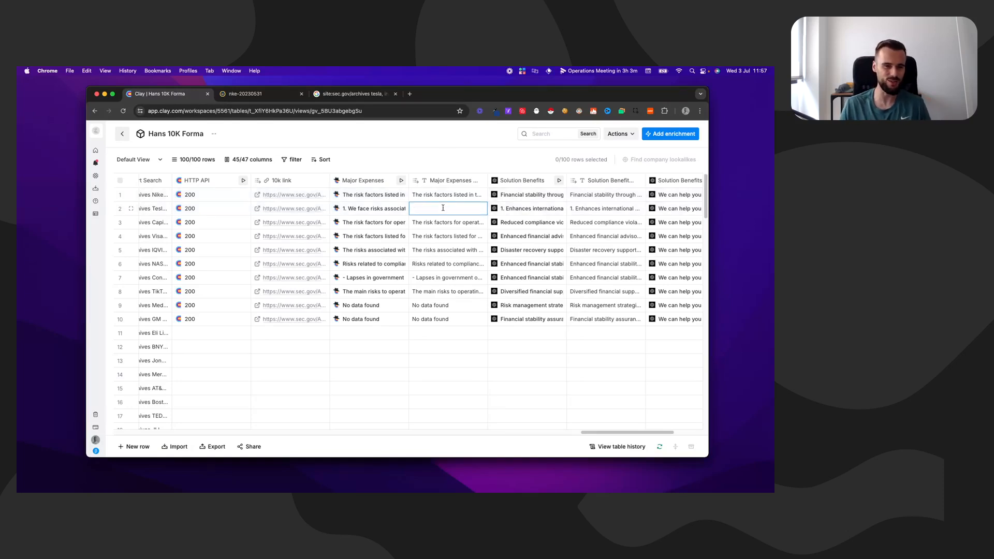
pyautogui.scroll(-5, 447, 218)
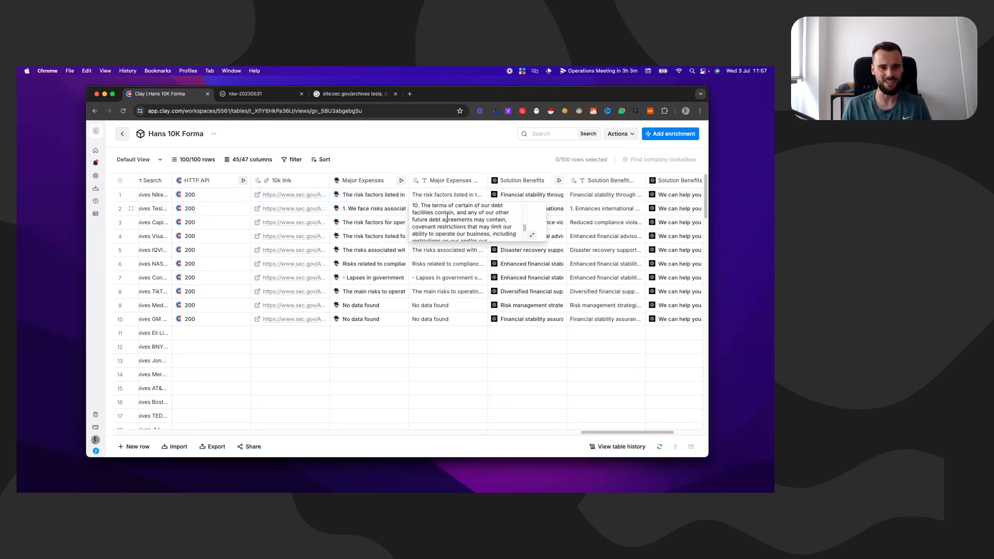
pyautogui.click(438, 164)
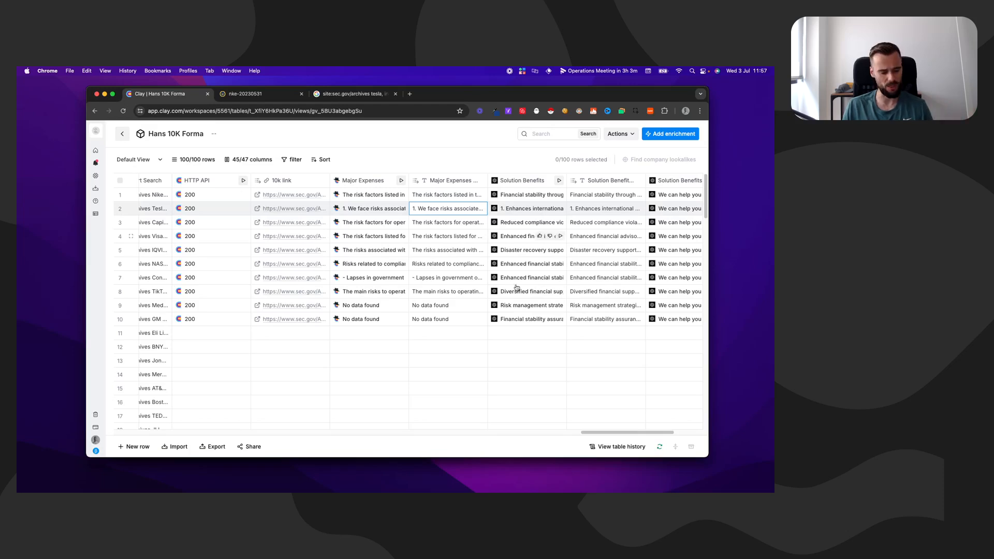
# Open the Solution Benefits column's settings and expand its task prompt
pyautogui.moveTo(615, 434); pyautogui.dragTo(643, 434)
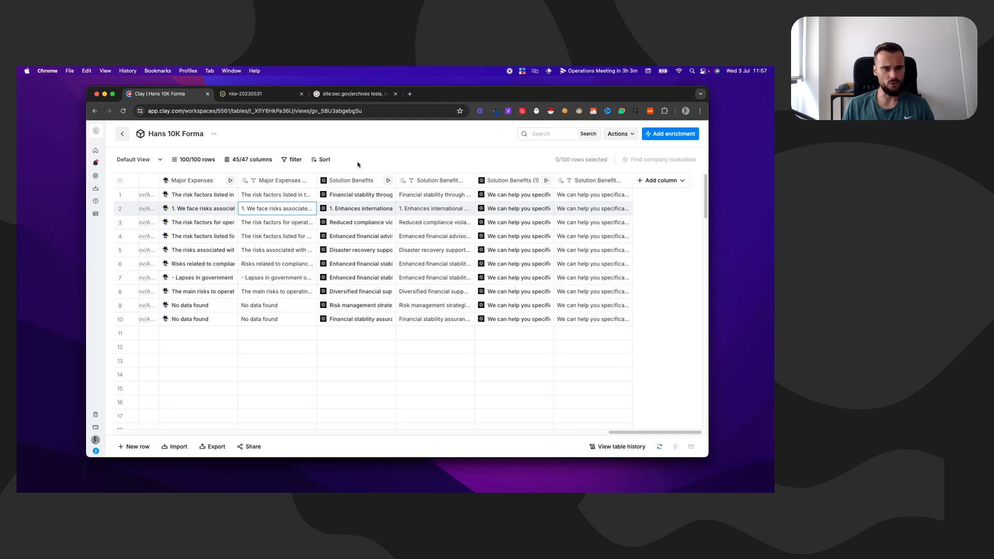
pyautogui.click(355, 180)
pyautogui.click(357, 196)
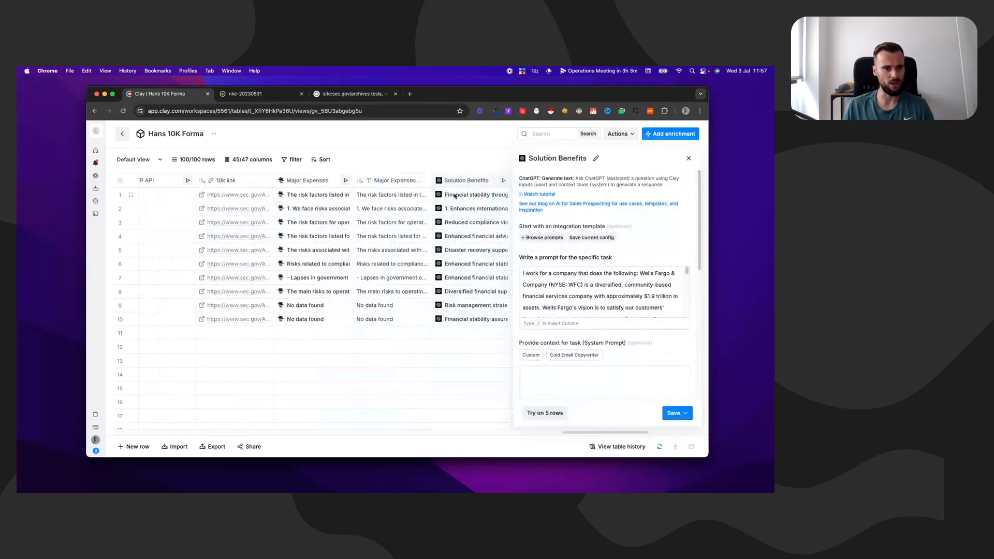
pyautogui.click(567, 281)
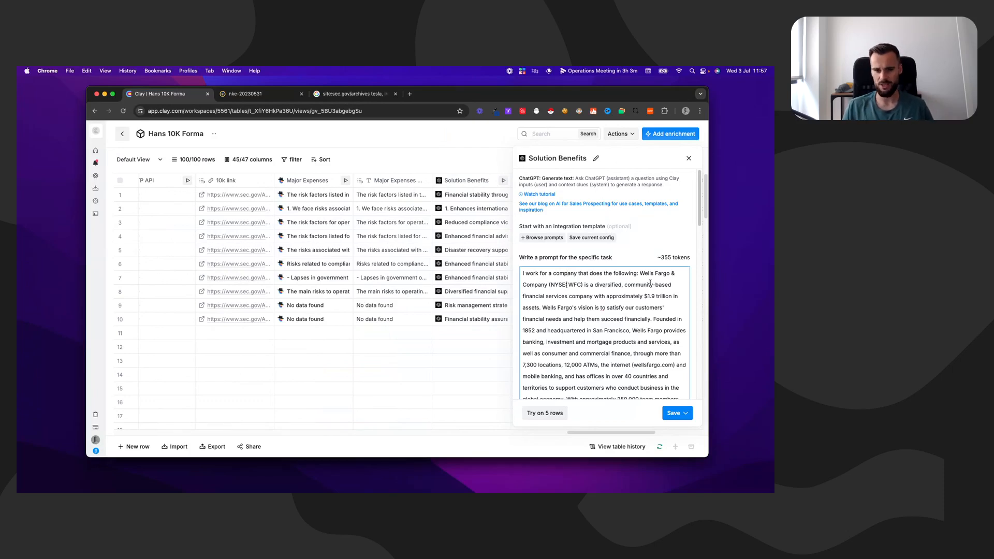
# Select the whole Wells Fargo company description in the prompt, from the company name through "Member FDIC."
pyautogui.moveTo(641, 274); pyautogui.dragTo(673, 274)
pyautogui.click(546, 285)
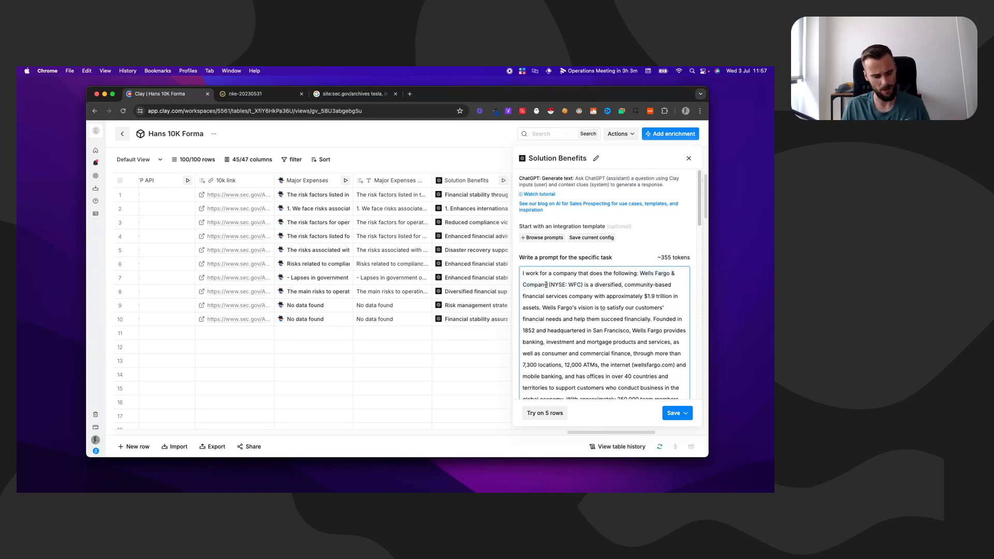
pyautogui.click(640, 273)
pyautogui.scroll(-4, 581, 336)
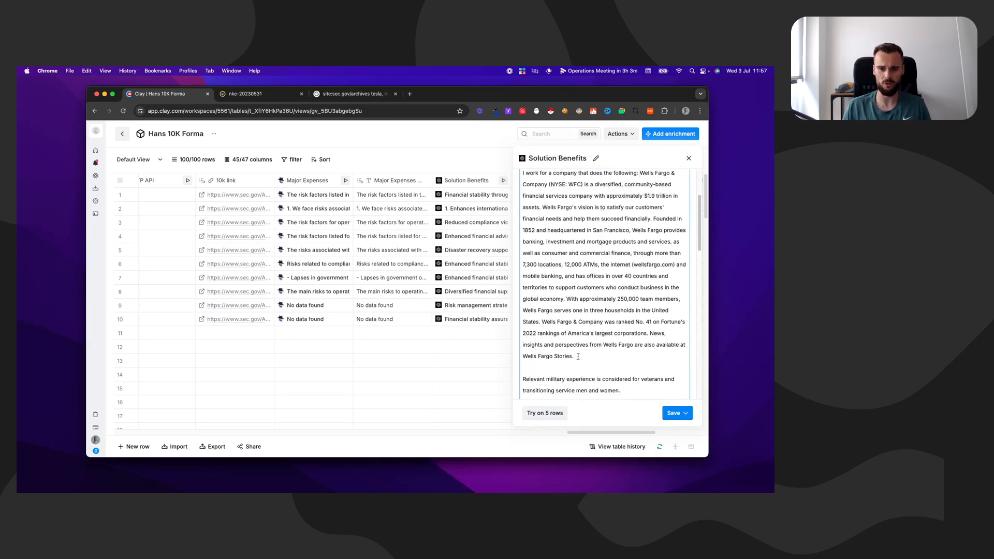
pyautogui.scroll(-4, 578, 356)
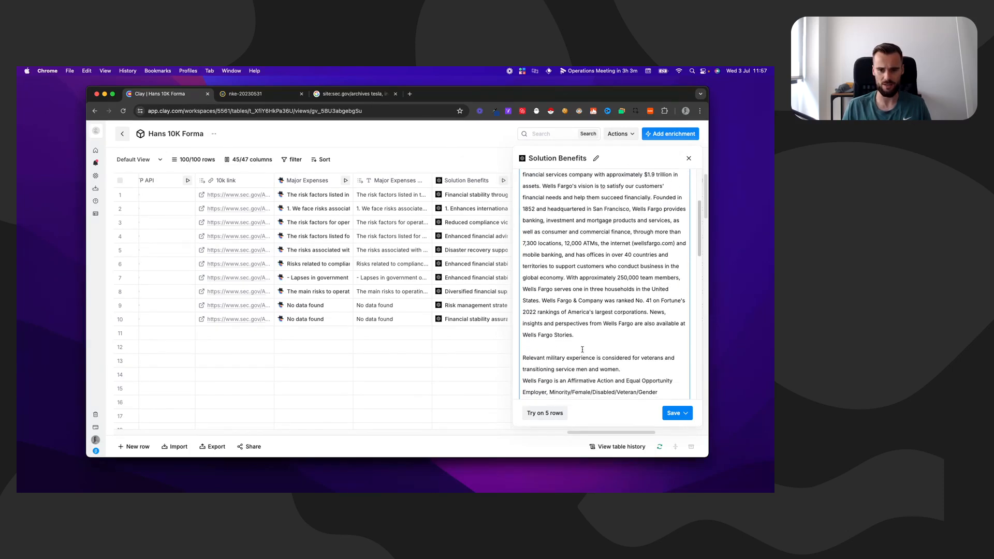
pyautogui.keyDown('shift'); pyautogui.click(607, 347); pyautogui.keyUp('shift')
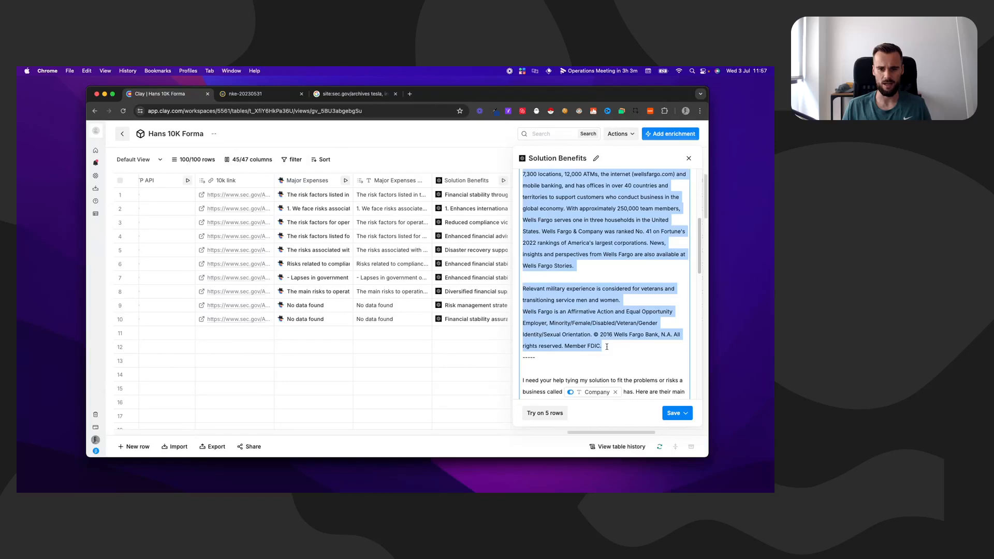
pyautogui.scroll(8, 607, 347)
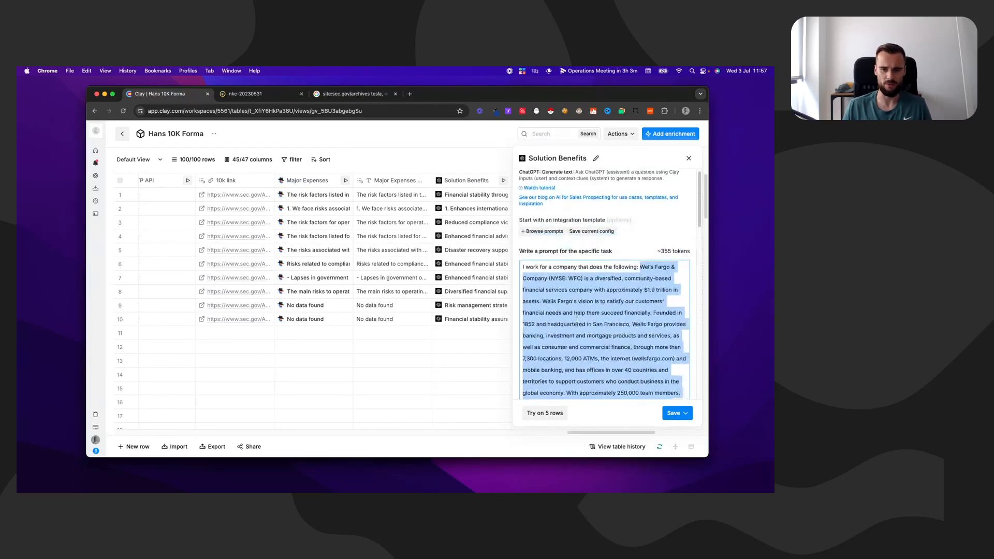
# Clear the selection and review the Wells Fargo company description at the beginning of the Solution Benefits prompt
pyautogui.click(595, 301)
pyautogui.moveTo(641, 267); pyautogui.dragTo(647, 348)
pyautogui.click(582, 314)
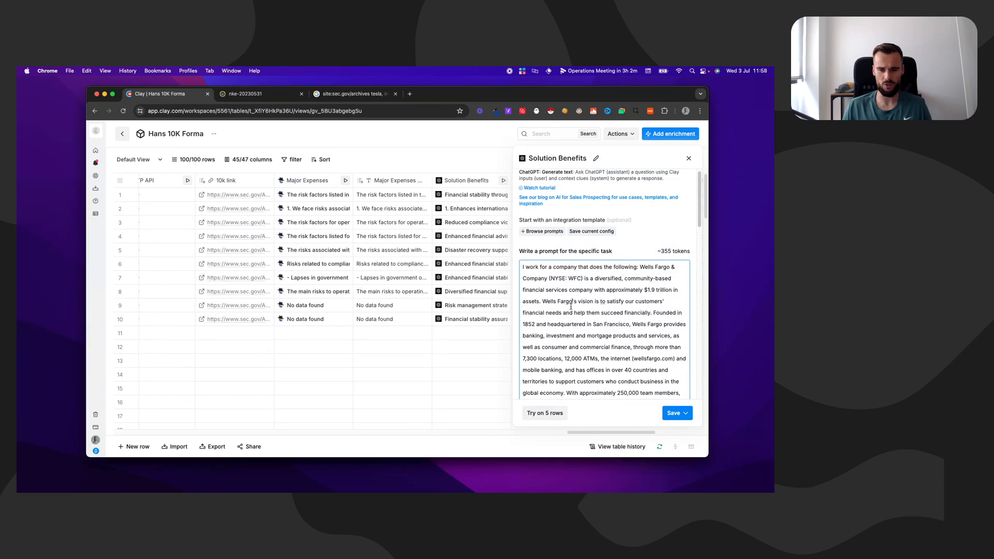
pyautogui.scroll(-2, 570, 308)
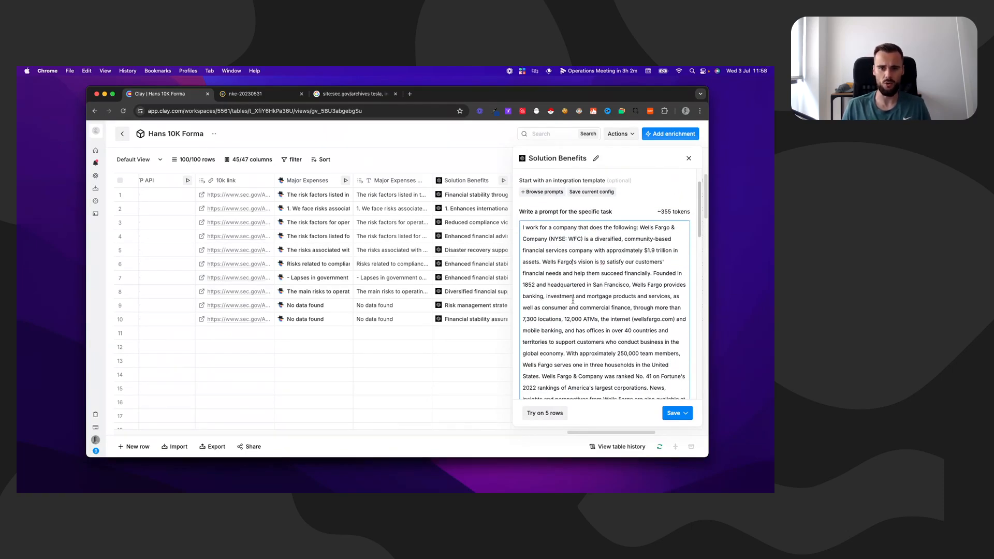
pyautogui.moveTo(539, 249); pyautogui.dragTo(639, 243)
pyautogui.click(625, 252)
pyautogui.scroll(-1, 579, 258)
pyautogui.click(639, 244)
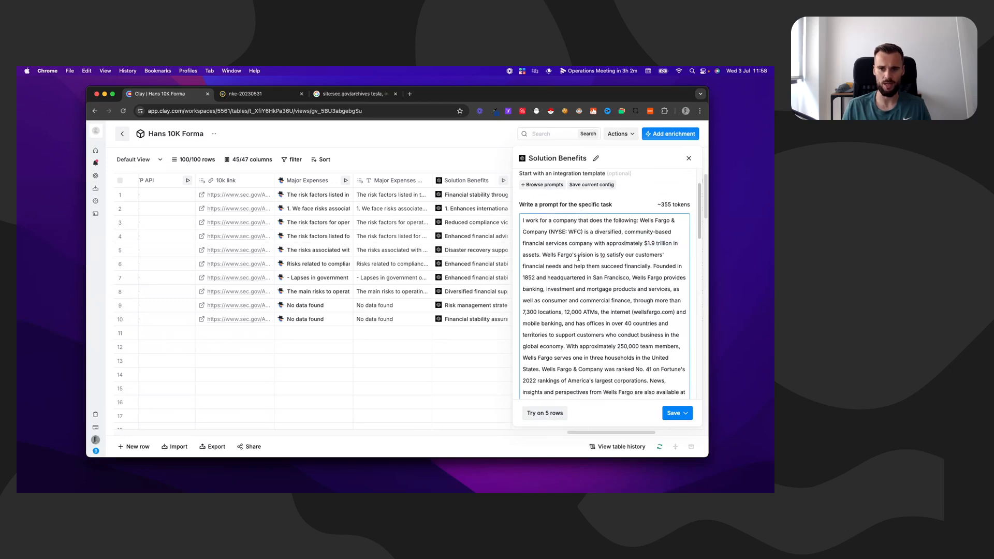
pyautogui.scroll(-3, 579, 256)
pyautogui.scroll(3, 579, 255)
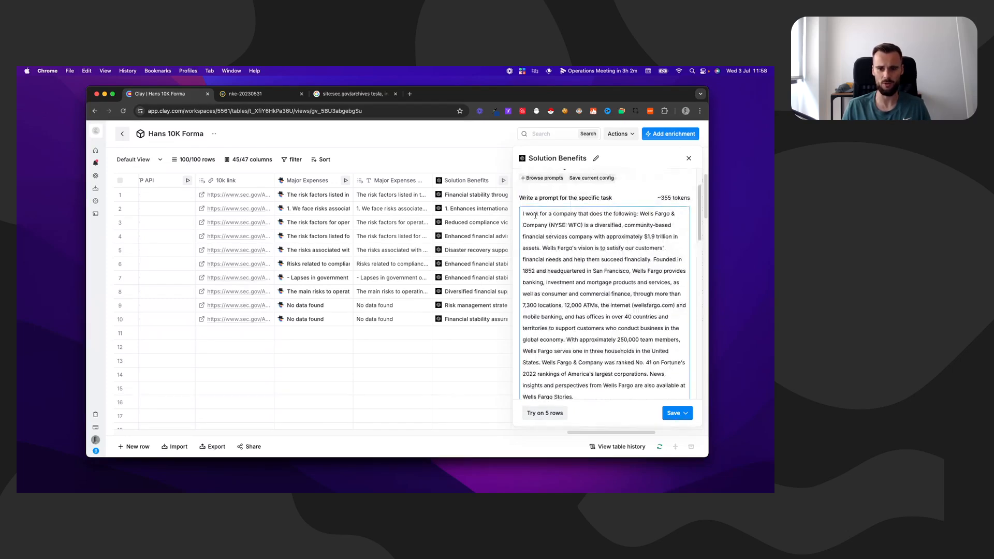
# Review the prompt's request to tie the solution to business risks, previewing the Company and Major Expenses Response column values
pyautogui.scroll(-7, 643, 223)
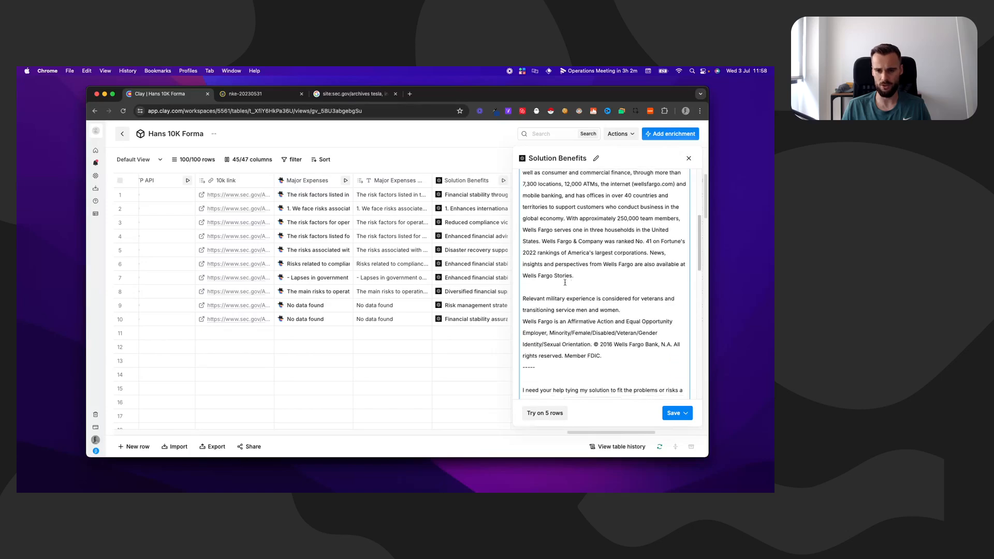
pyautogui.click(547, 302)
pyautogui.scroll(-2, 542, 299)
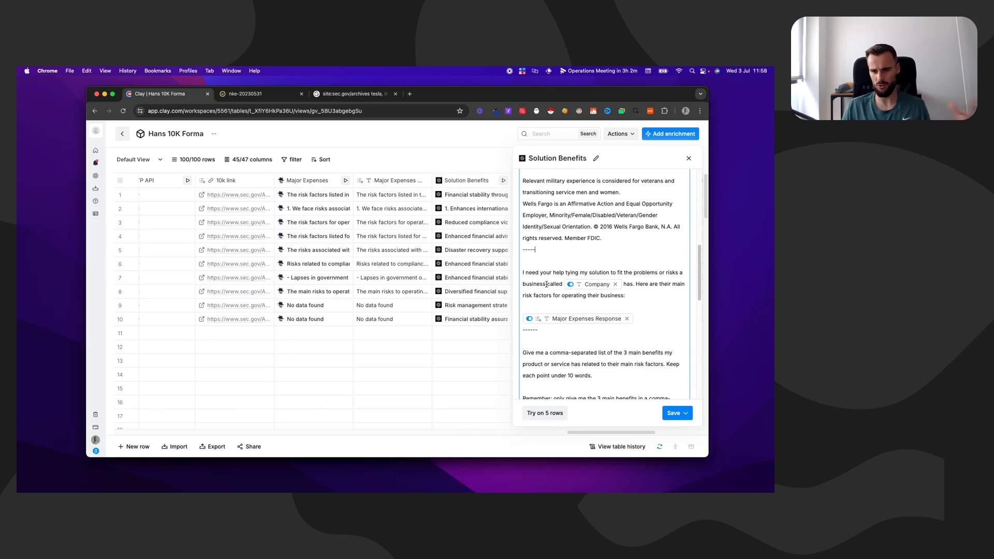
pyautogui.moveTo(585, 288)
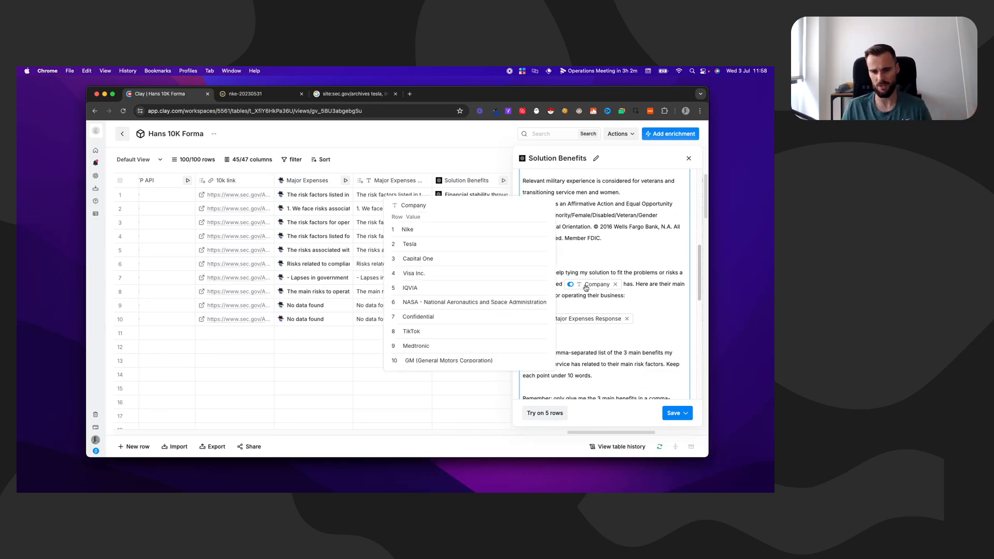
pyautogui.click(660, 299)
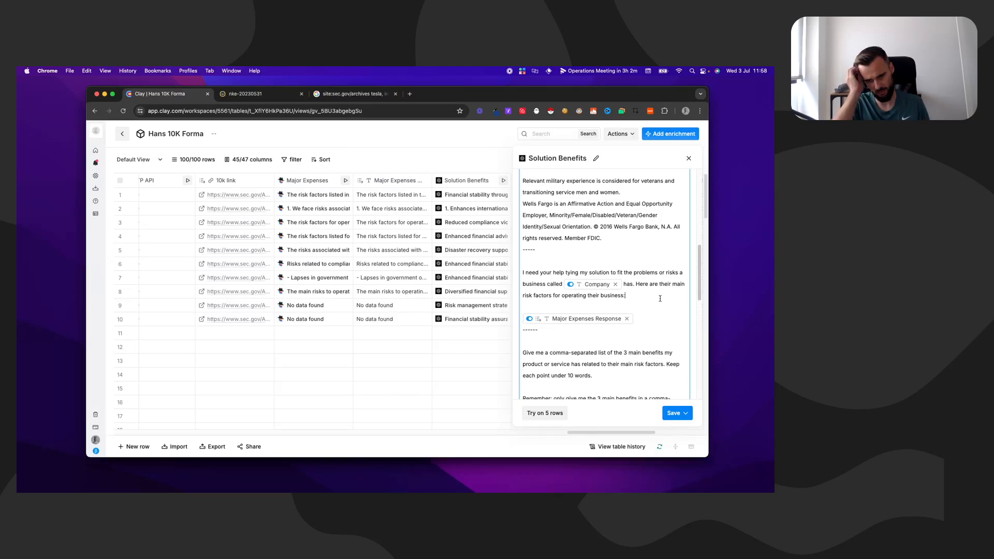
pyautogui.scroll(-1, 573, 315)
pyautogui.moveTo(574, 314)
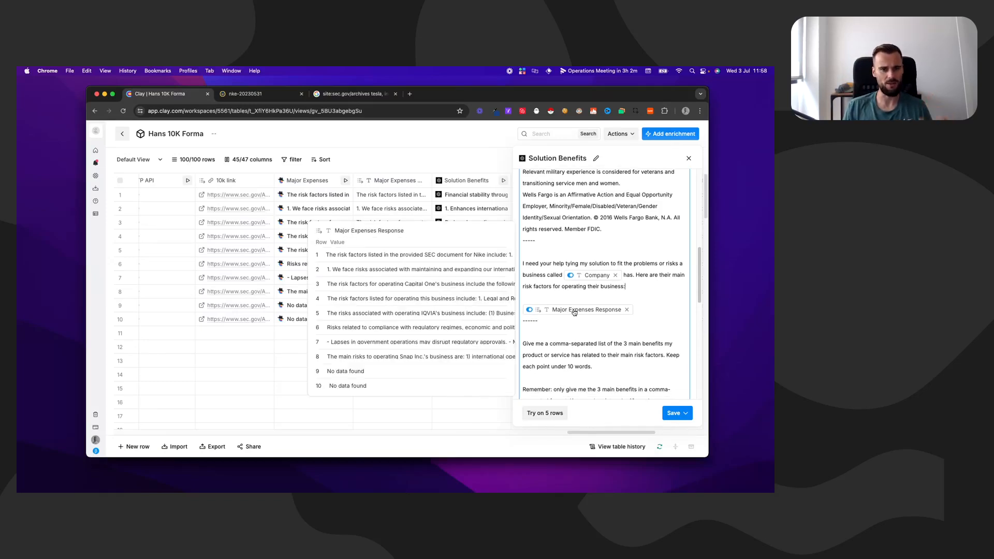
# Review the prompt's closing output instructions and the column's remaining settings, and return to the beginning of the prompt
pyautogui.scroll(-4, 528, 305)
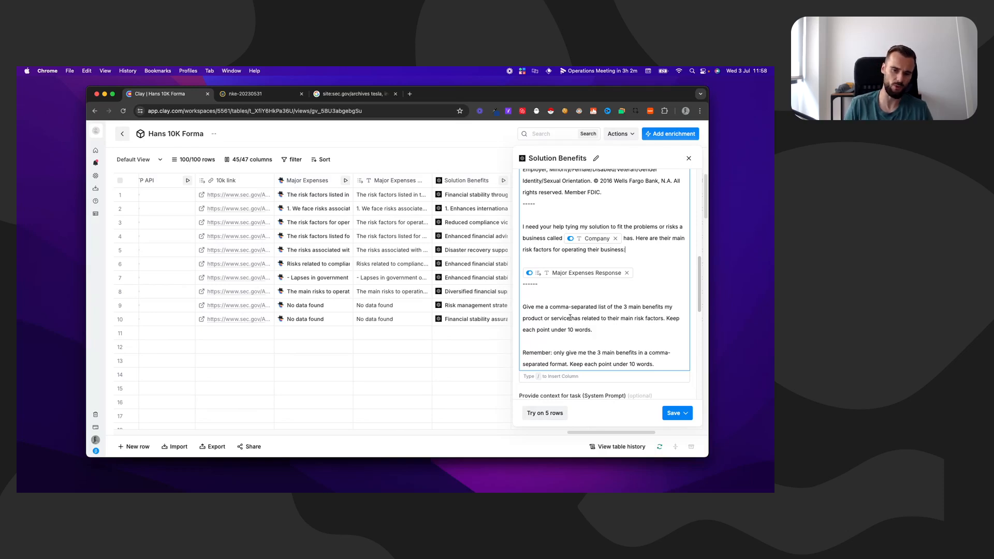
pyautogui.scroll(-10, 544, 349)
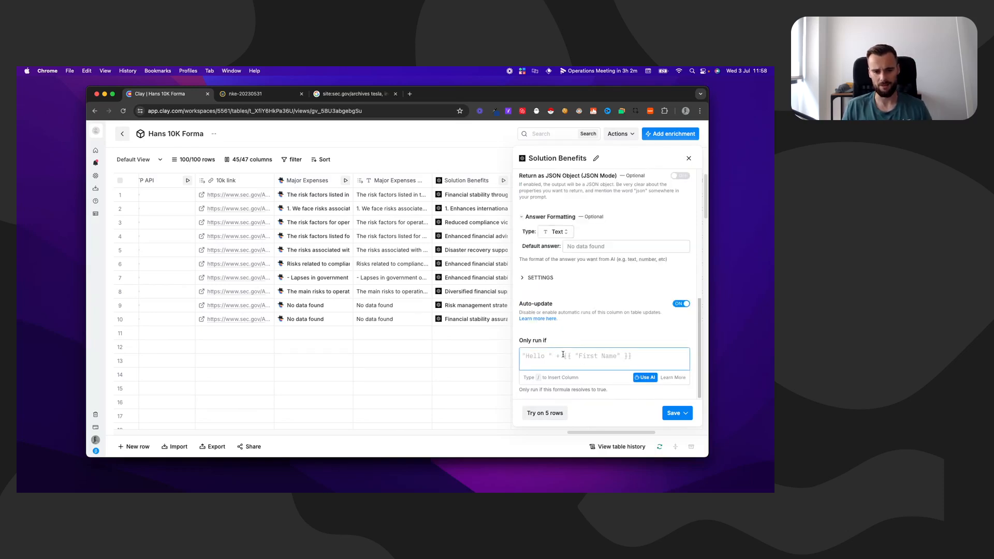
pyautogui.scroll(2, 593, 343)
pyautogui.scroll(4, 593, 342)
pyautogui.click(588, 204)
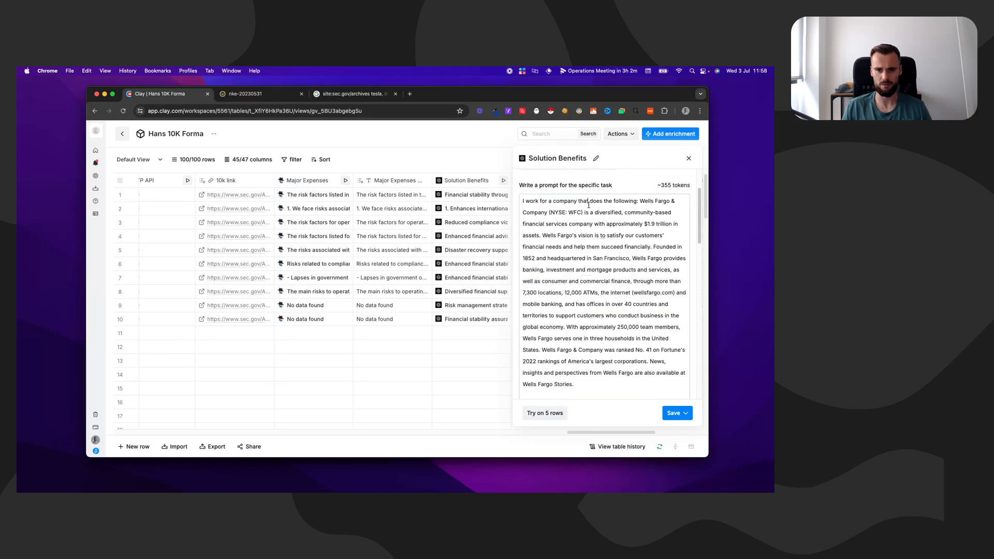
pyautogui.scroll(-7, 580, 379)
pyautogui.scroll(-4, 585, 331)
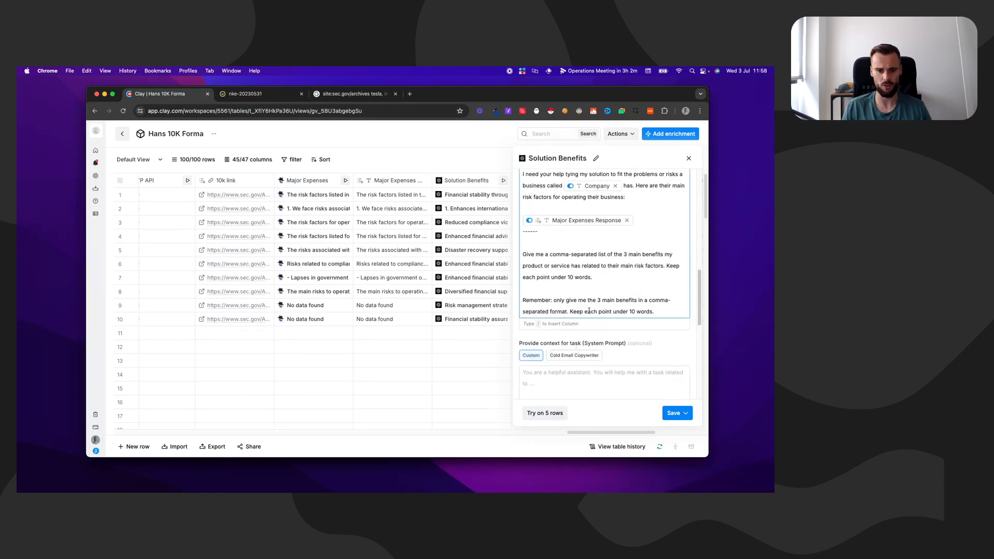
pyautogui.scroll(10, 587, 301)
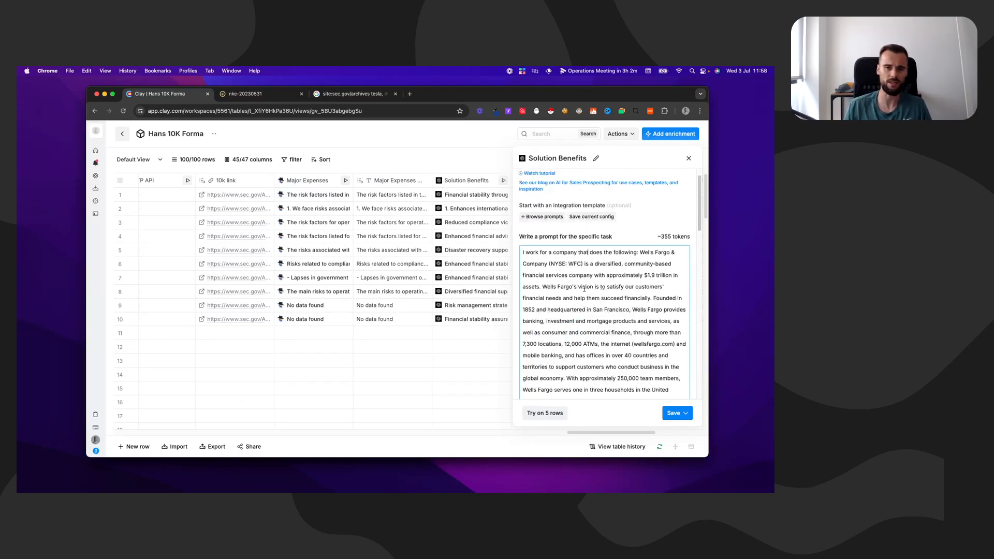
# Close the Solution Benefits settings without saving and read the extracted Solution Benefits text in the Nike row
pyautogui.click(689, 158)
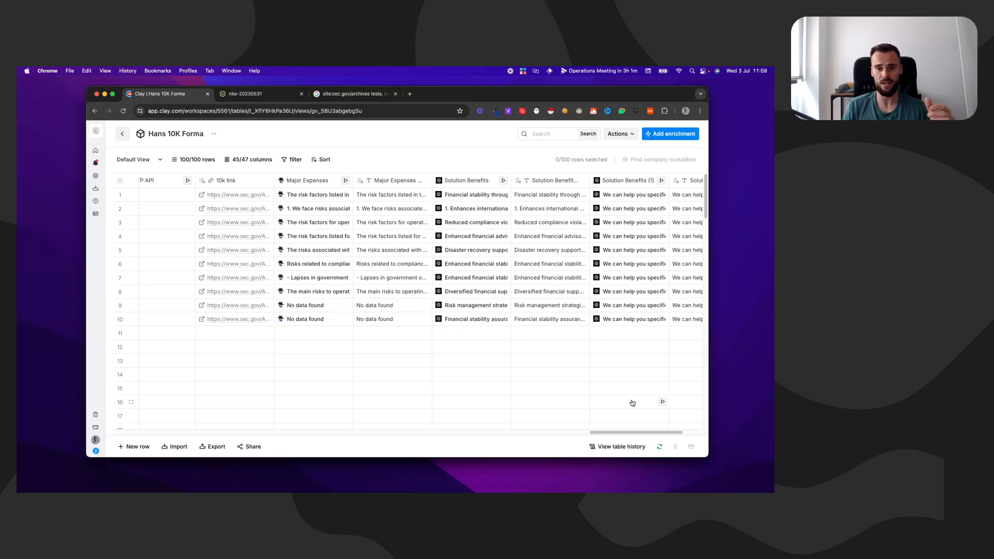
pyautogui.moveTo(620, 430); pyautogui.dragTo(639, 430)
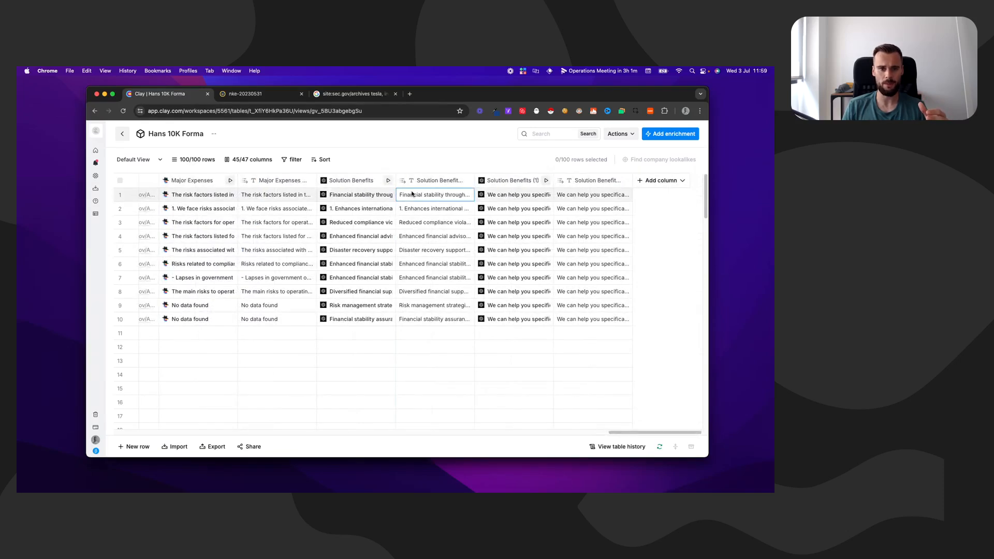
pyautogui.moveTo(412, 192)
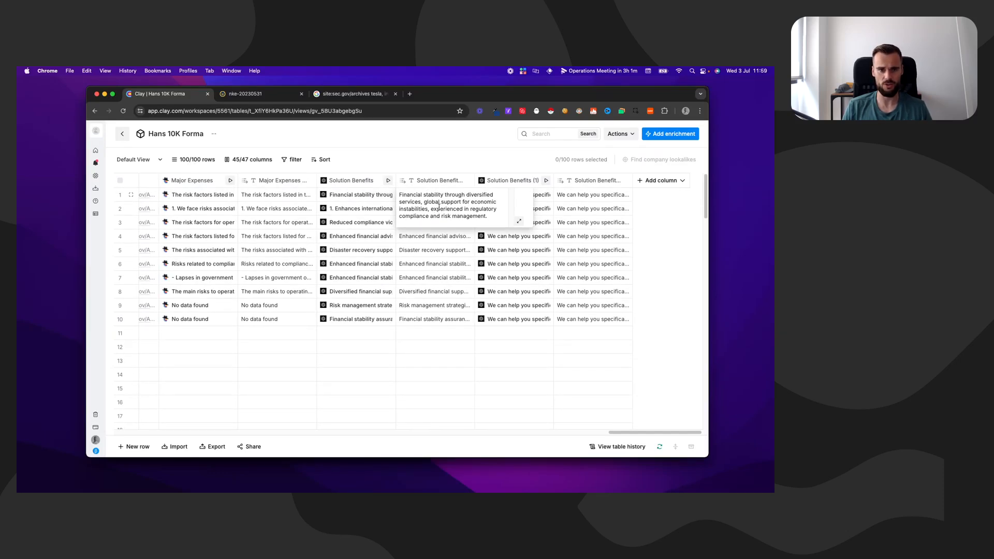
pyautogui.click(437, 161)
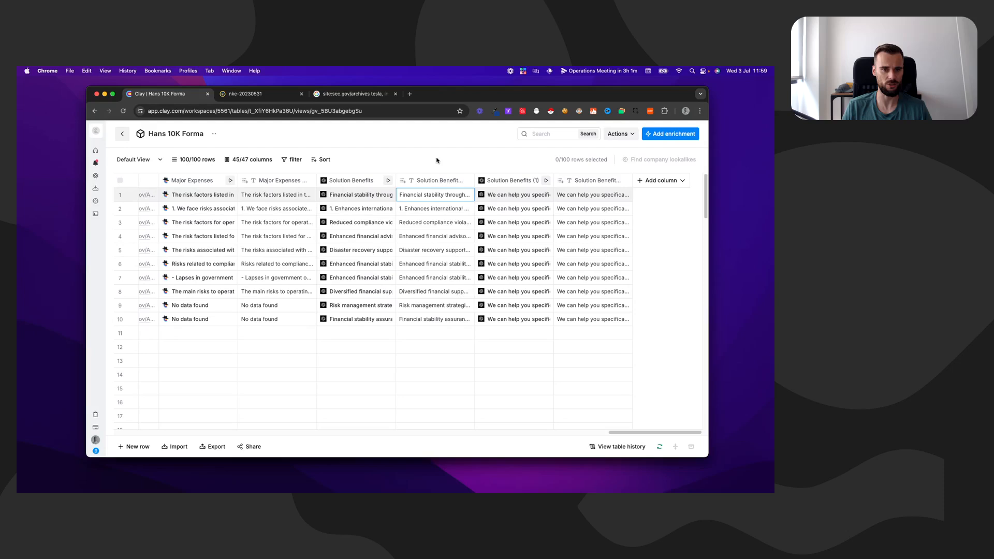
# Open the extracted Solution Benefits text in the Capital One row, read it, and close it
pyautogui.doubleClick(424, 221)
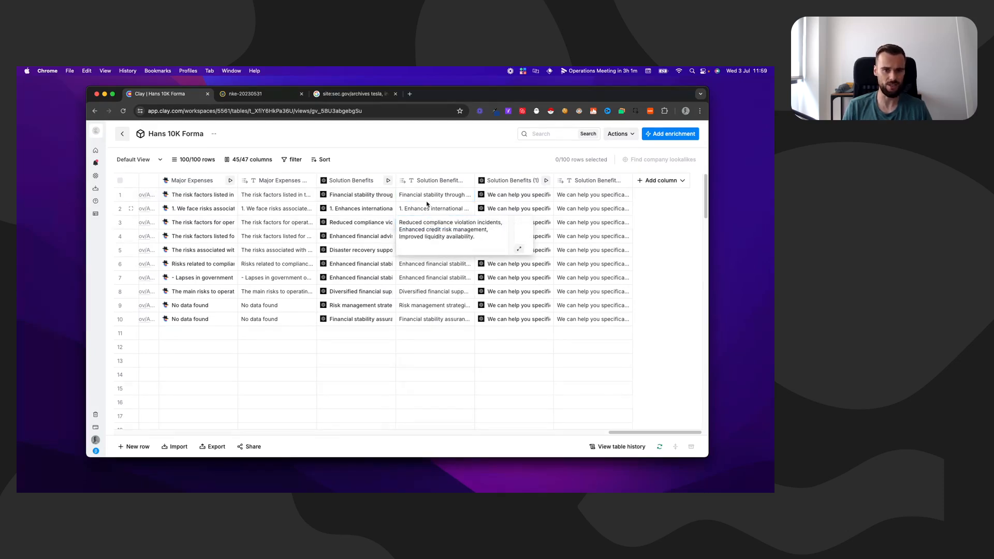
pyautogui.click(428, 164)
pyautogui.click(426, 210)
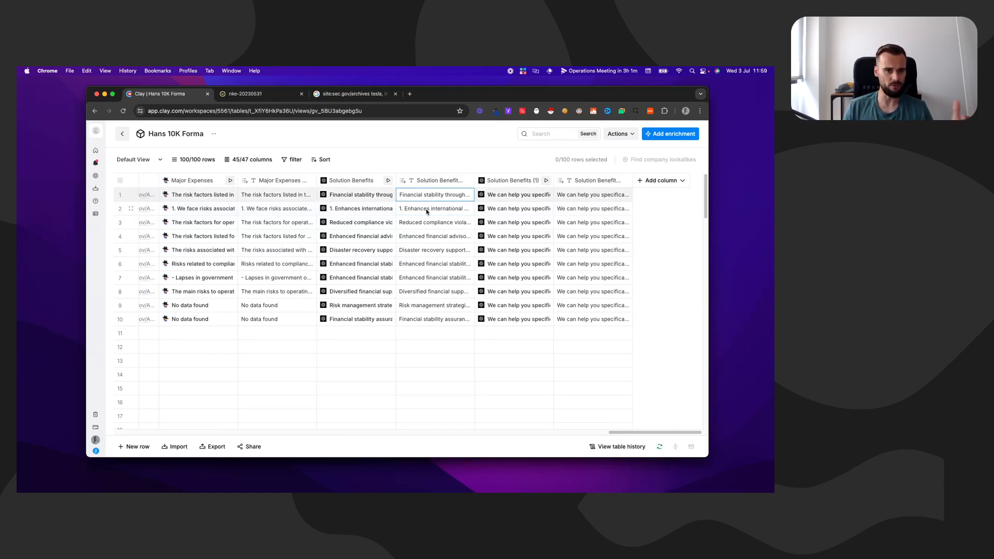
# Step through the extracted Solution Benefits cells from row 1 down to row 9 and back to row 1
pyautogui.press('Down')
pyautogui.press('Down')
pyautogui.press('Down')
pyautogui.press('Down')
pyautogui.press('Down')
pyautogui.press('Down')
pyautogui.press('Down')
pyautogui.press('Down')
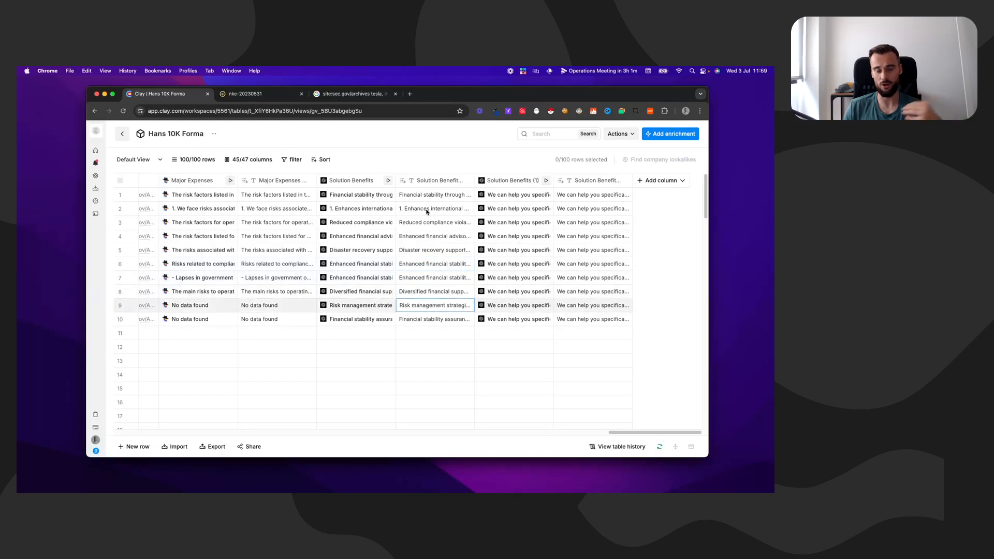
pyautogui.press('Up')
pyautogui.press('Up')
pyautogui.press('Up')
pyautogui.press('Up')
pyautogui.press('Up')
pyautogui.press('Up')
pyautogui.press('Up')
pyautogui.press('Up')
pyautogui.press('Up')
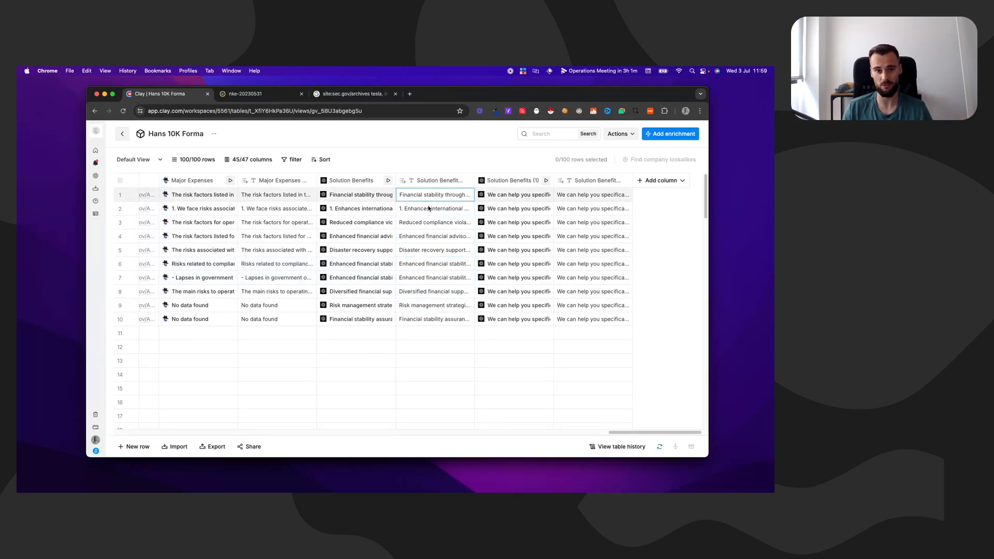
# Open the Solution Benefits (1) column's settings, review its ChatGPT prompt and the inserted Solution Benefits Response input, and close them without saving
pyautogui.click(500, 181)
pyautogui.click(499, 180)
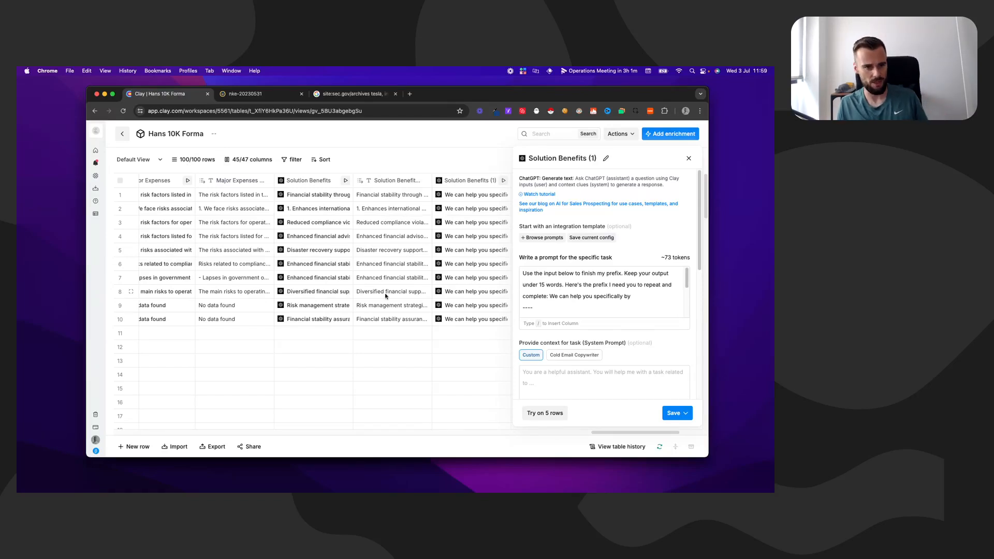
pyautogui.click(583, 290)
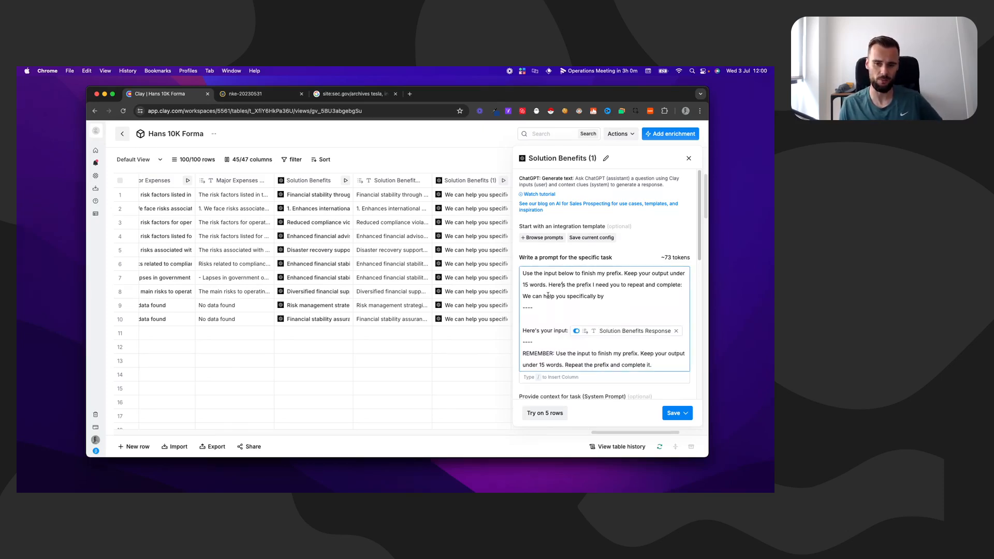
pyautogui.scroll(-1, 547, 316)
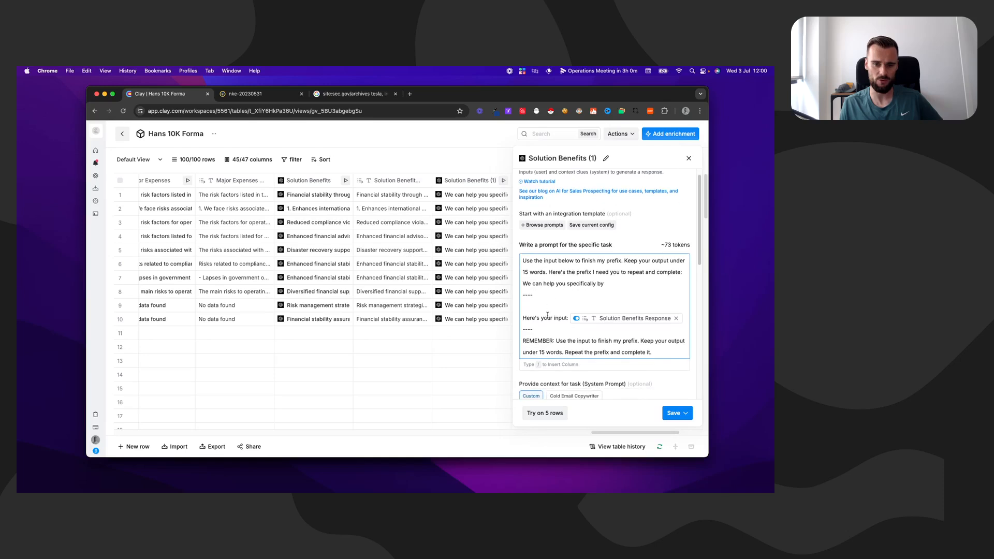
pyautogui.moveTo(596, 322)
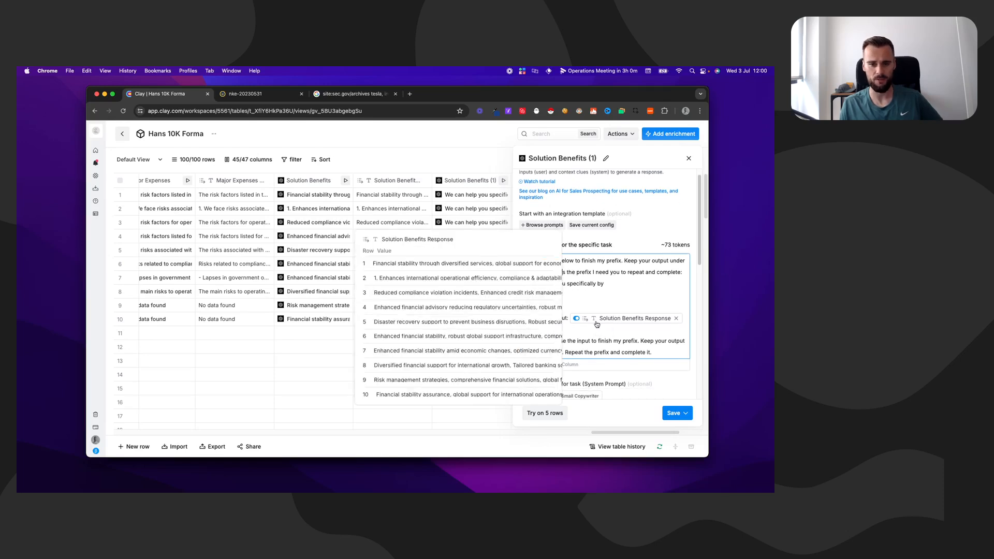
pyautogui.scroll(-3, 578, 314)
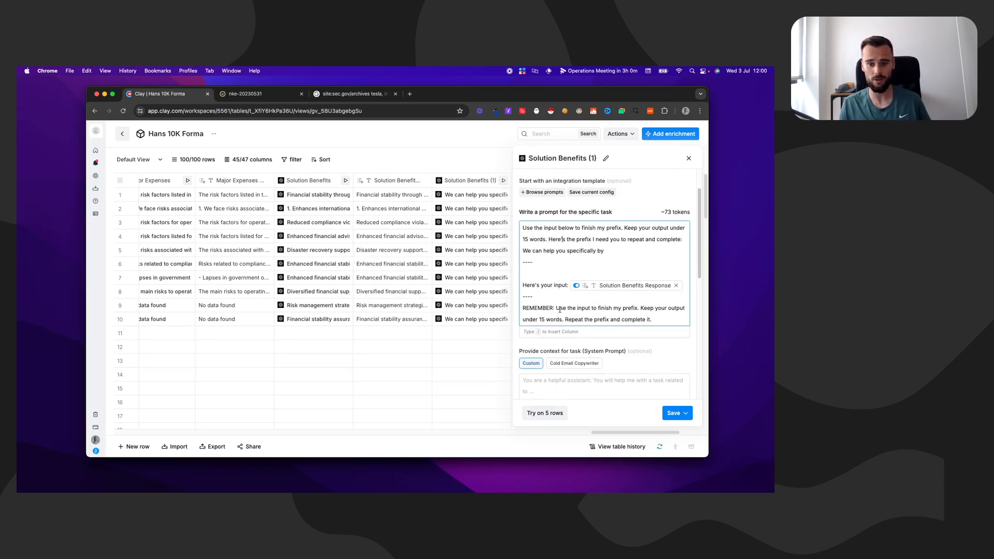
pyautogui.moveTo(560, 310); pyautogui.dragTo(633, 318)
pyautogui.click(633, 318)
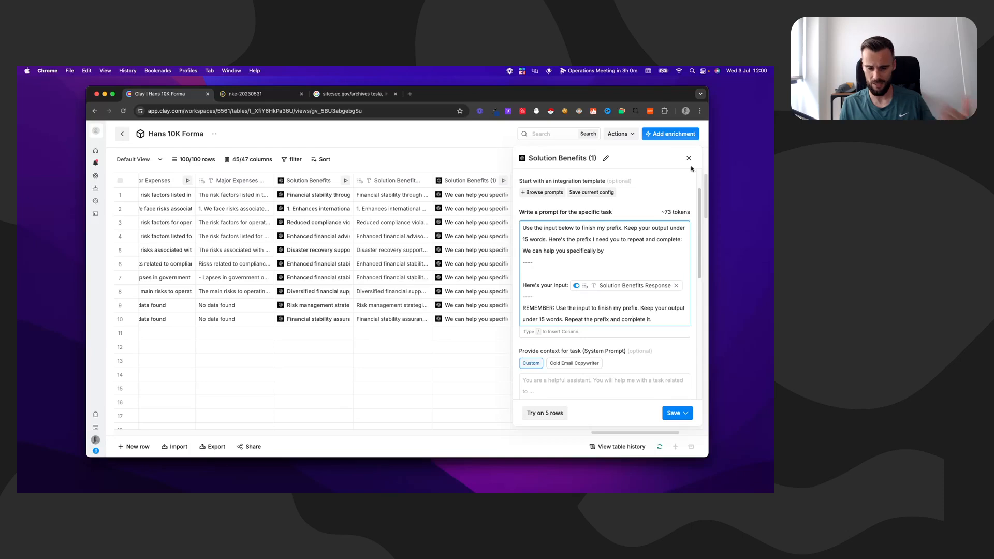
pyautogui.click(688, 158)
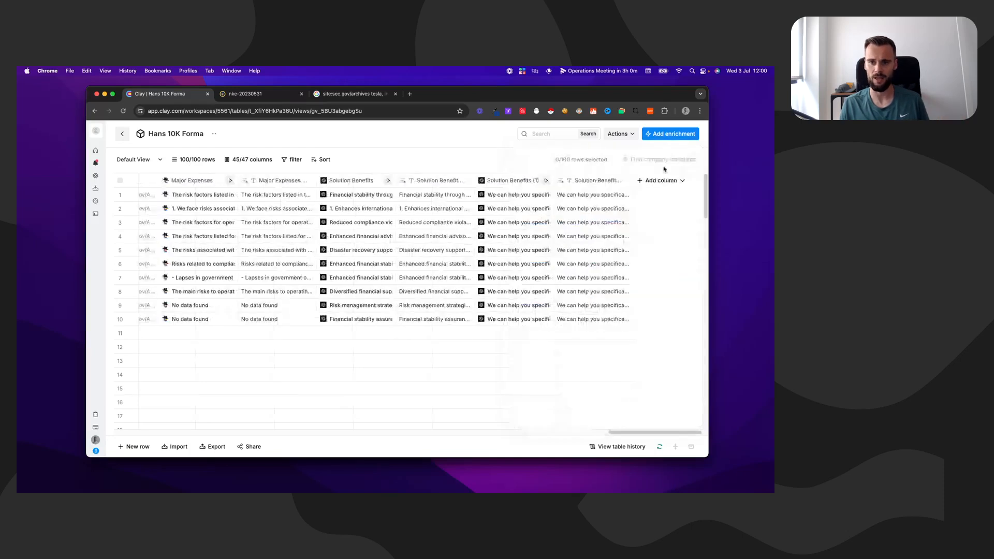
# Open and read the completed prefix sentences in rows 1, 2 and 3 of the last Solution Benefits response column, closing each
pyautogui.click(578, 197)
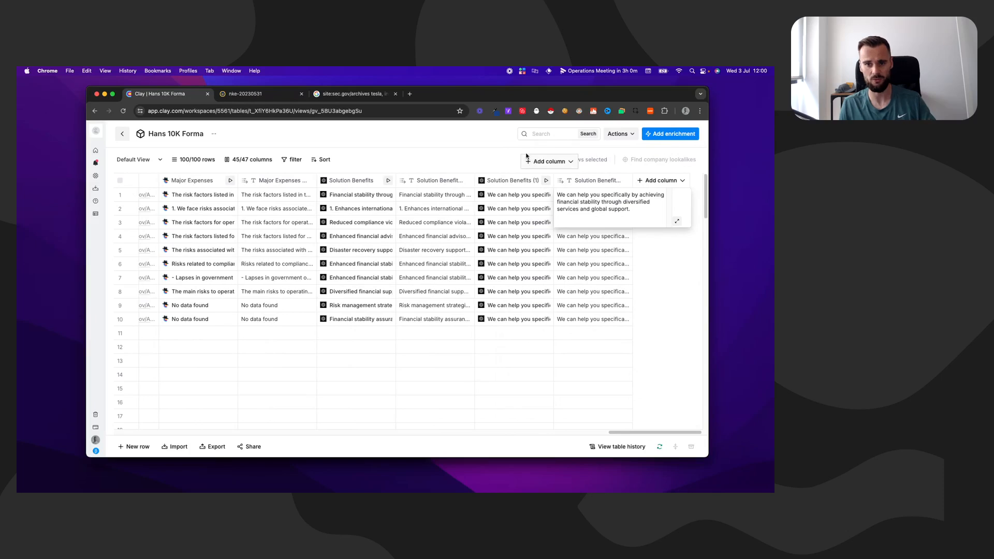
pyautogui.click(577, 208)
pyautogui.click(574, 209)
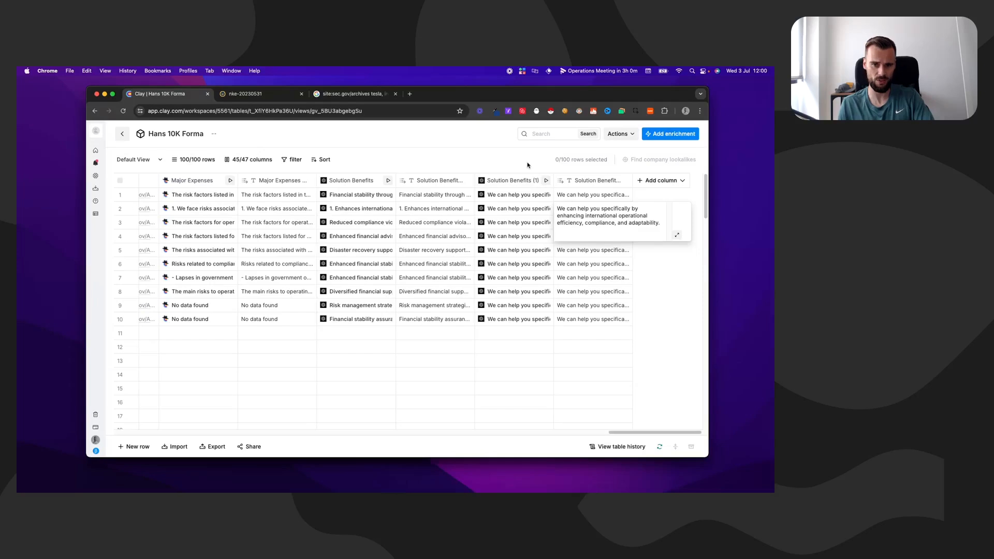
pyautogui.press('Escape')
pyautogui.click(573, 222)
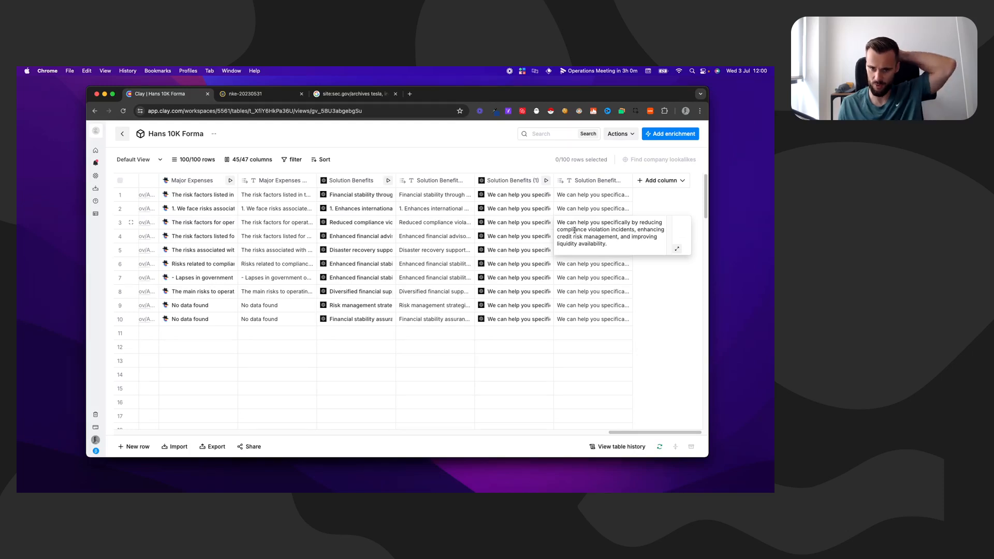
pyautogui.click(516, 158)
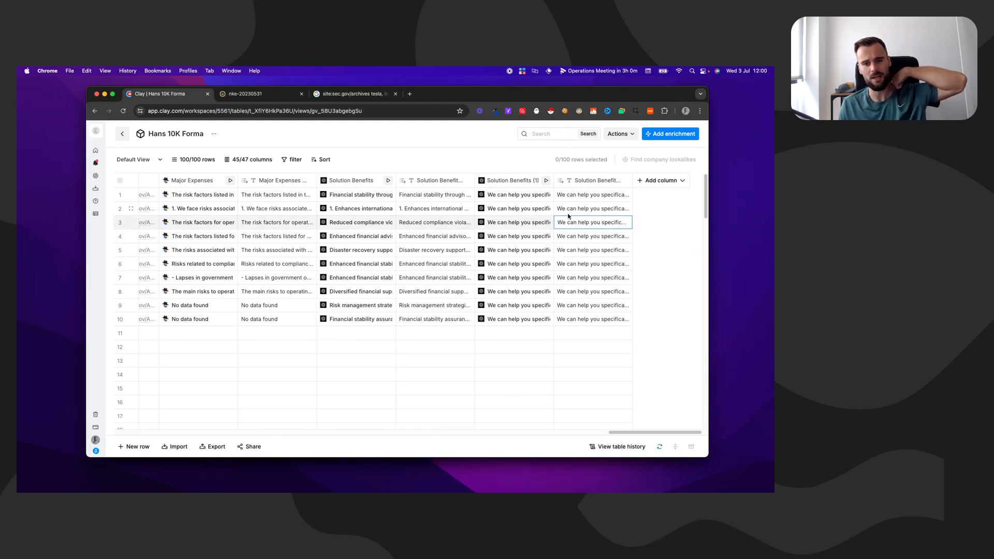